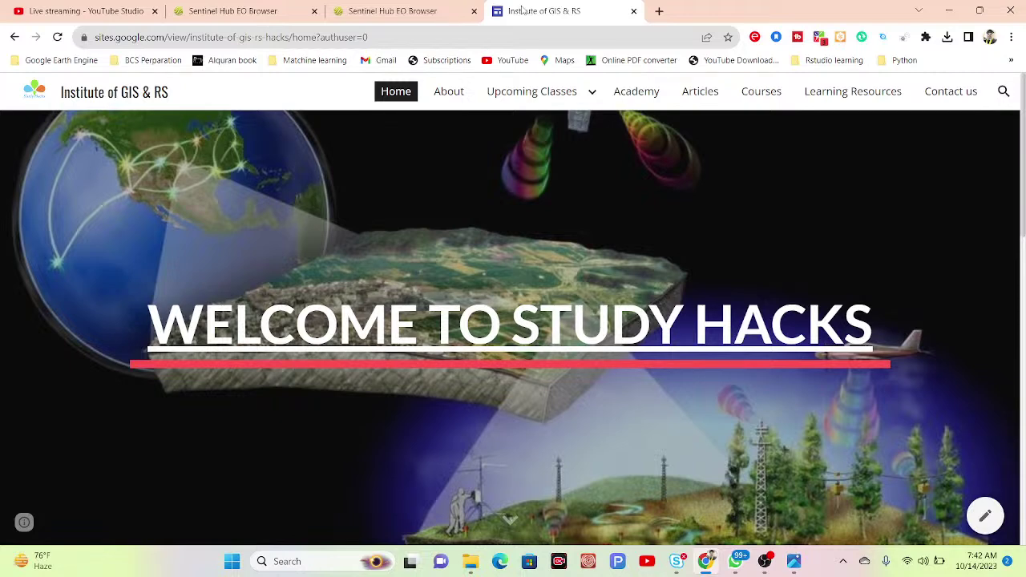
Bring up the finished Rajarhat NDVI tab, then switch to the fresh EO Browser tab.
click(203, 6)
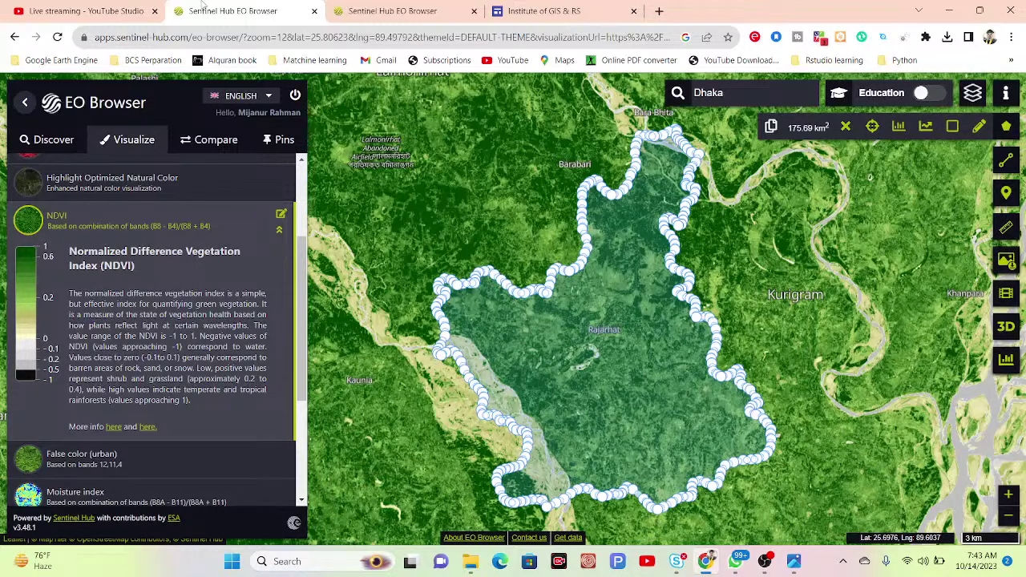
click(396, 8)
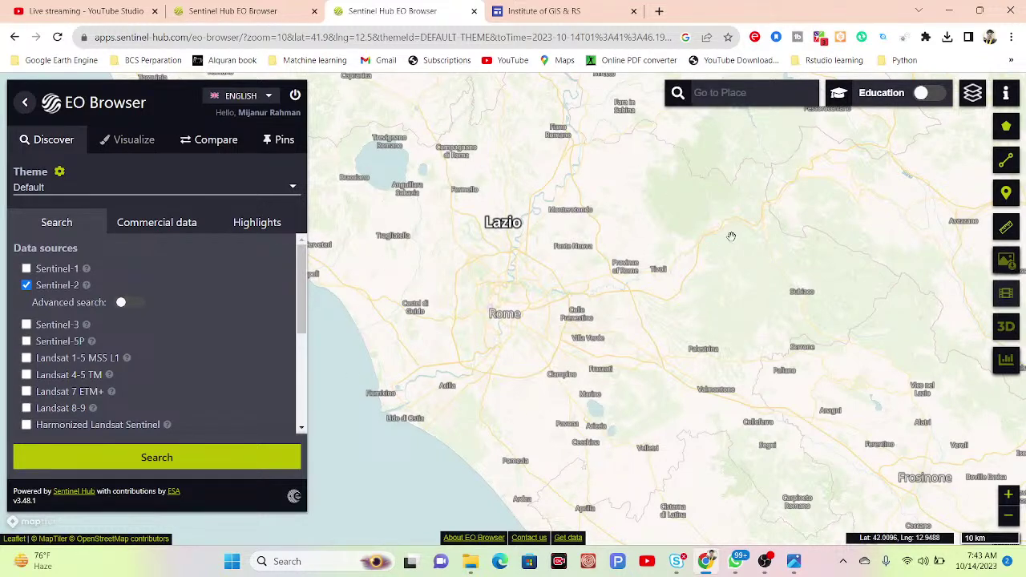
Start a place search in the Go to Place box on the fresh tab.
click(712, 93)
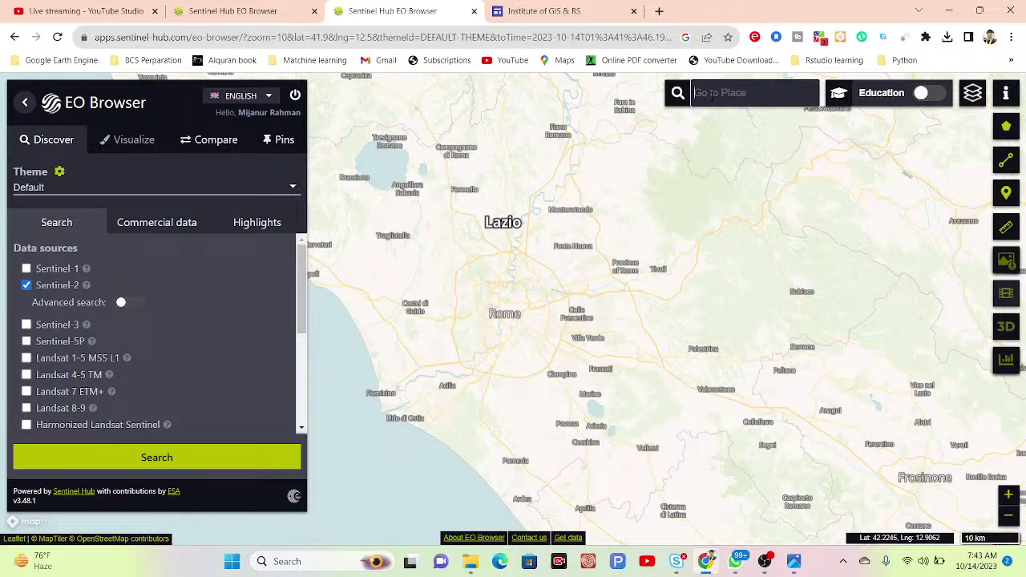
Search 'Rajarhat Kur' and centre the map on Rajarhat, Kurigram, Bangladesh.
text(R)
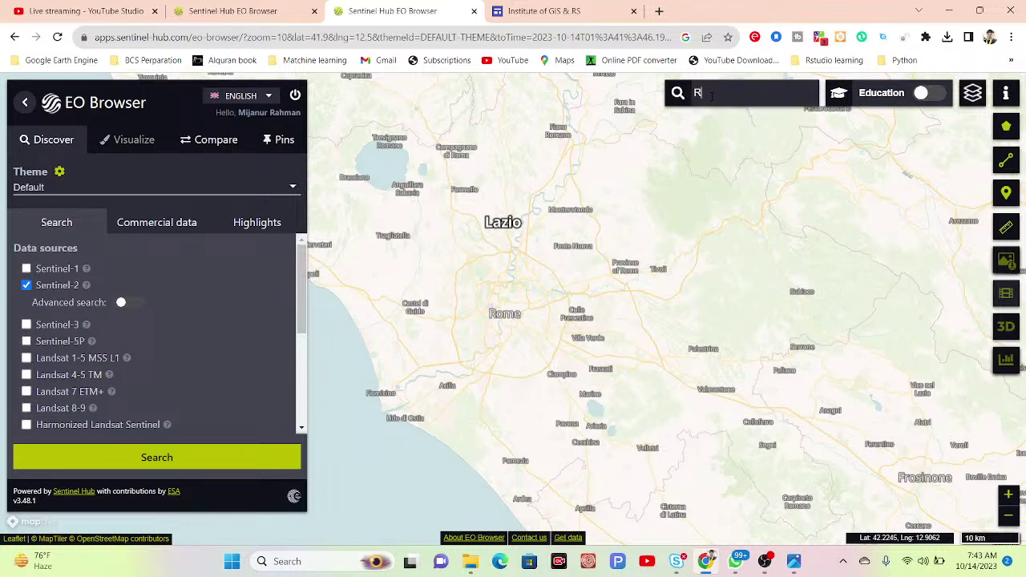
text(ajarhat)
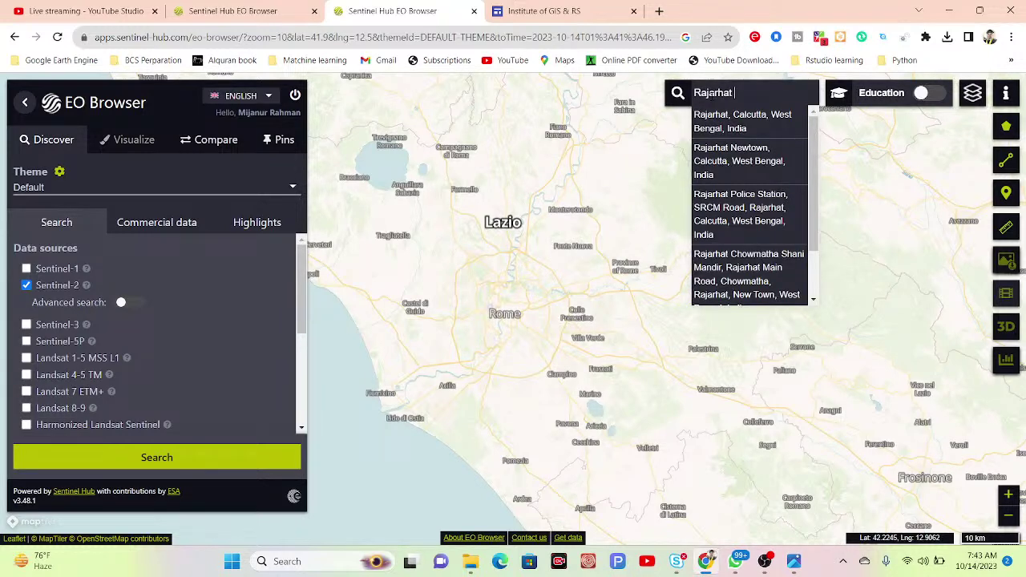
text( Ba)
key(BackSpace)
key(BackSpace)
key(BackSpace)
text(Kur)
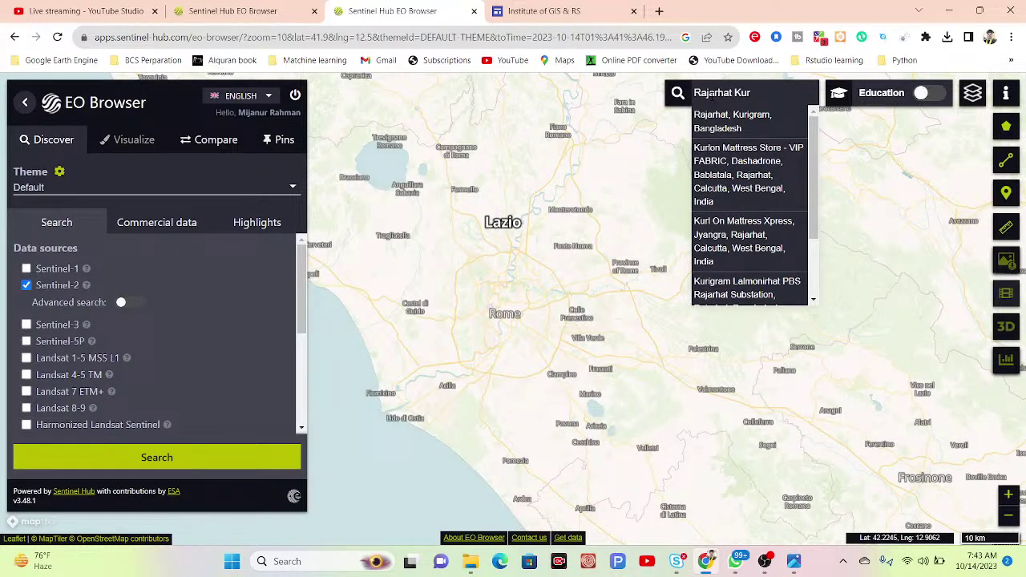
click(739, 120)
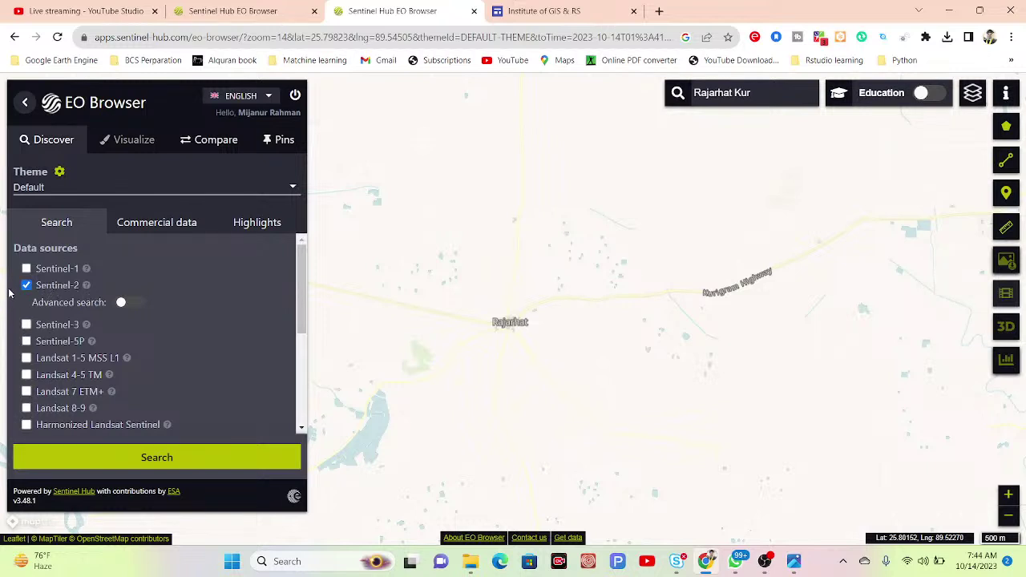
click(126, 303)
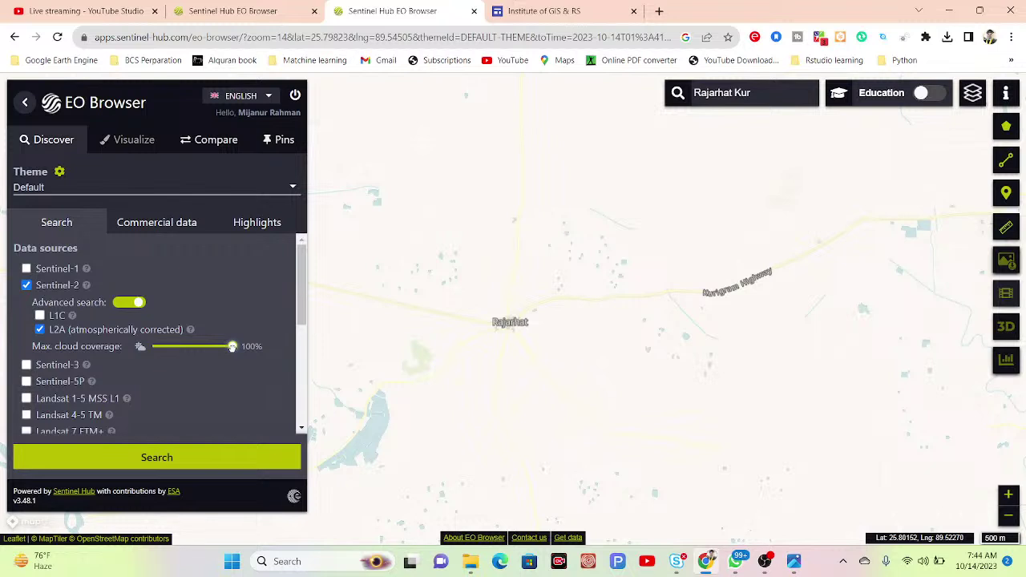
Limit the Sentinel-2 L2A search to 0% maximum cloud coverage.
drag(232, 347, 147, 340)
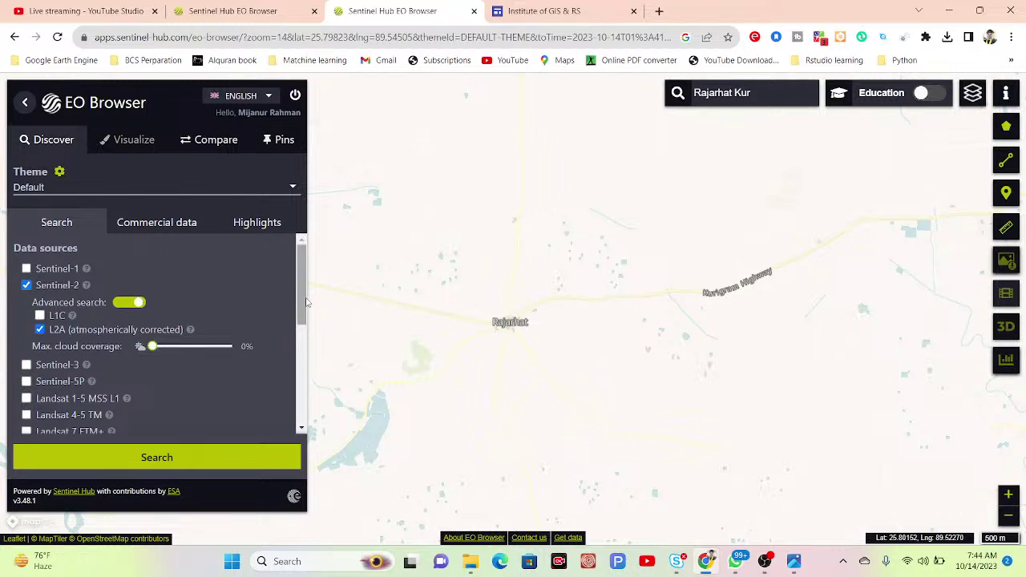
scroll(304, 307, down, 1)
drag(304, 307, 277, 406)
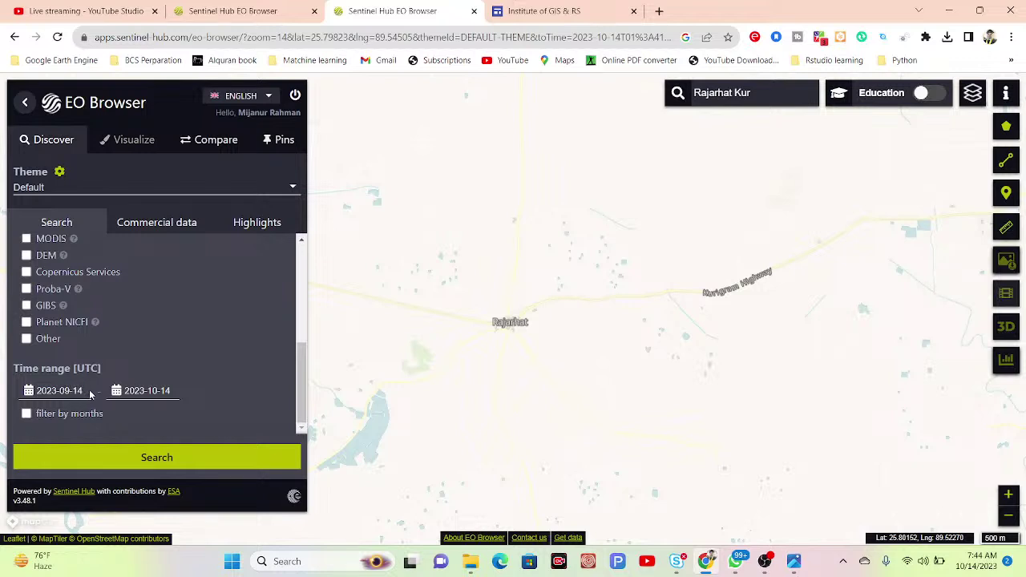
Set the search start date to 2023-01-01.
click(28, 396)
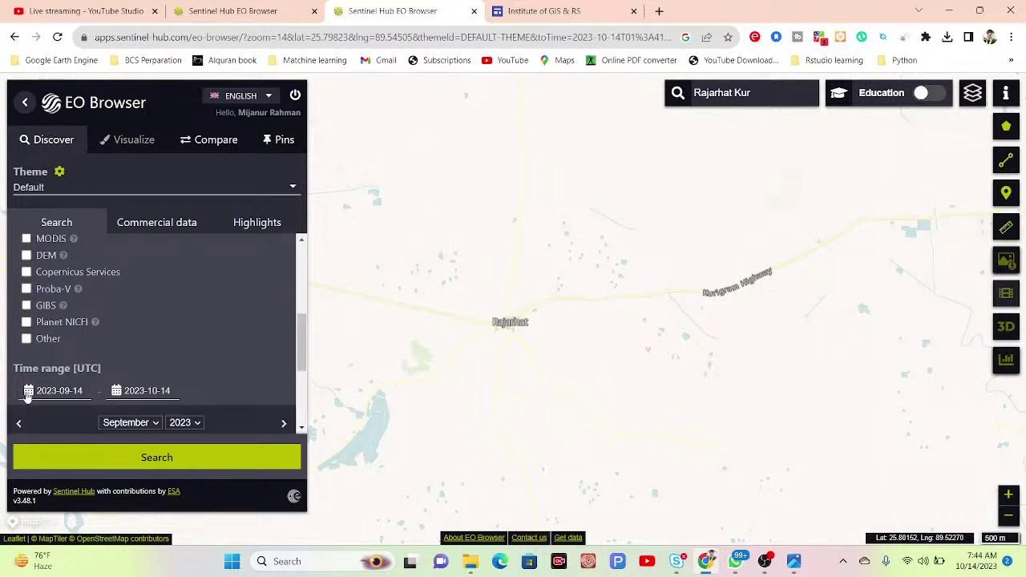
drag(291, 345, 289, 382)
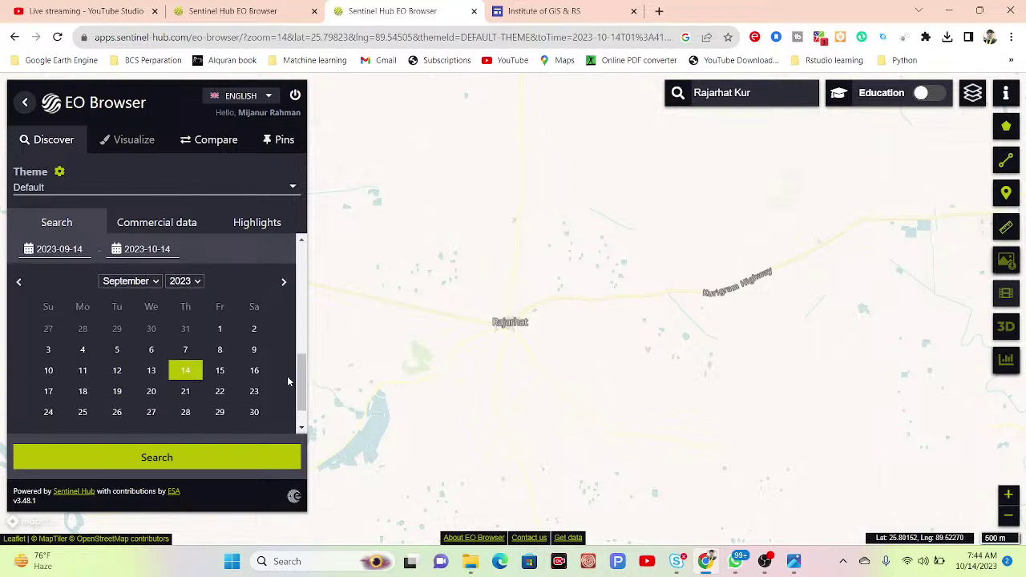
click(133, 286)
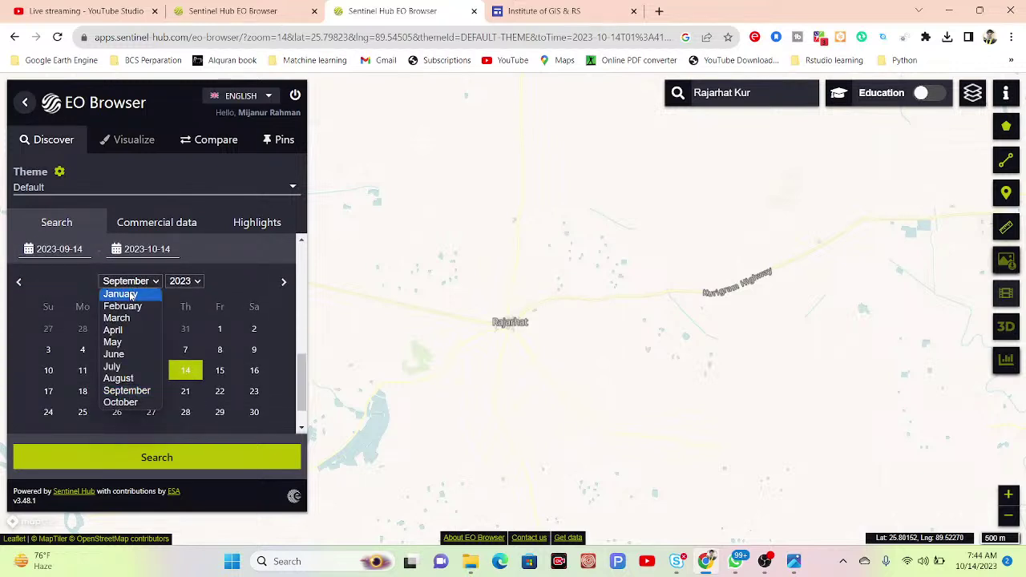
click(133, 296)
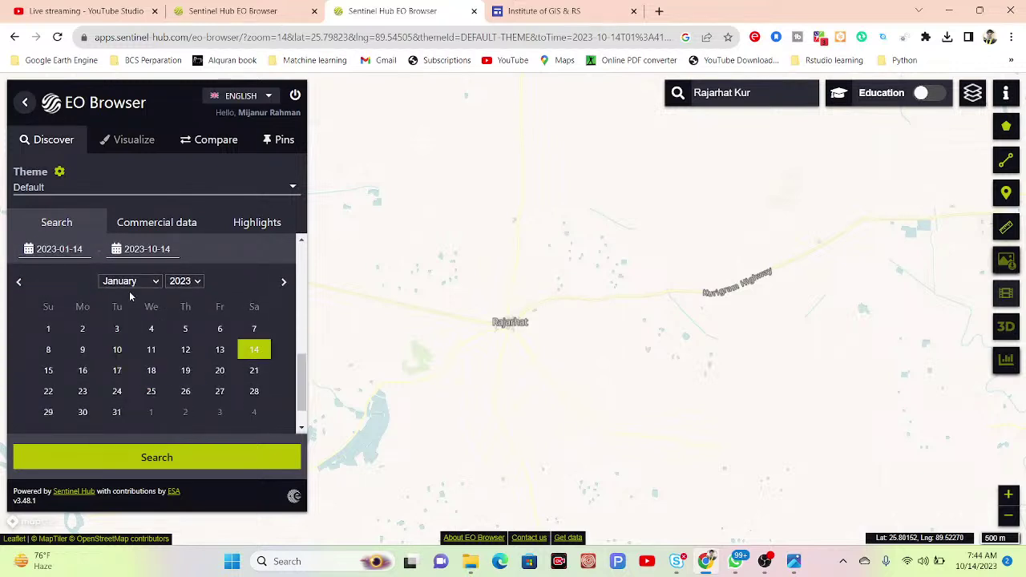
click(49, 329)
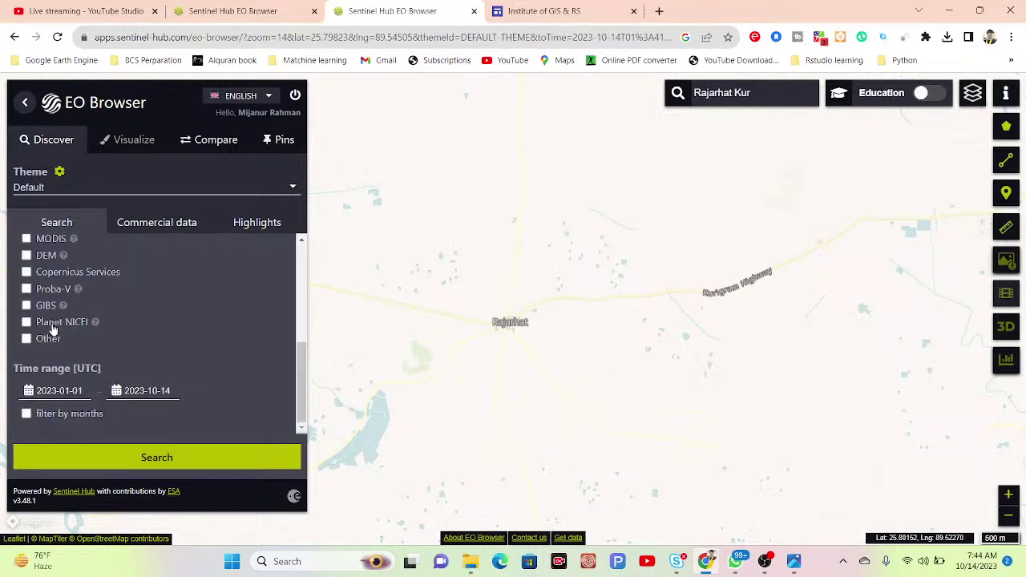
Set the end date to 2023-01-31 and run the search, returning three scenes.
click(140, 391)
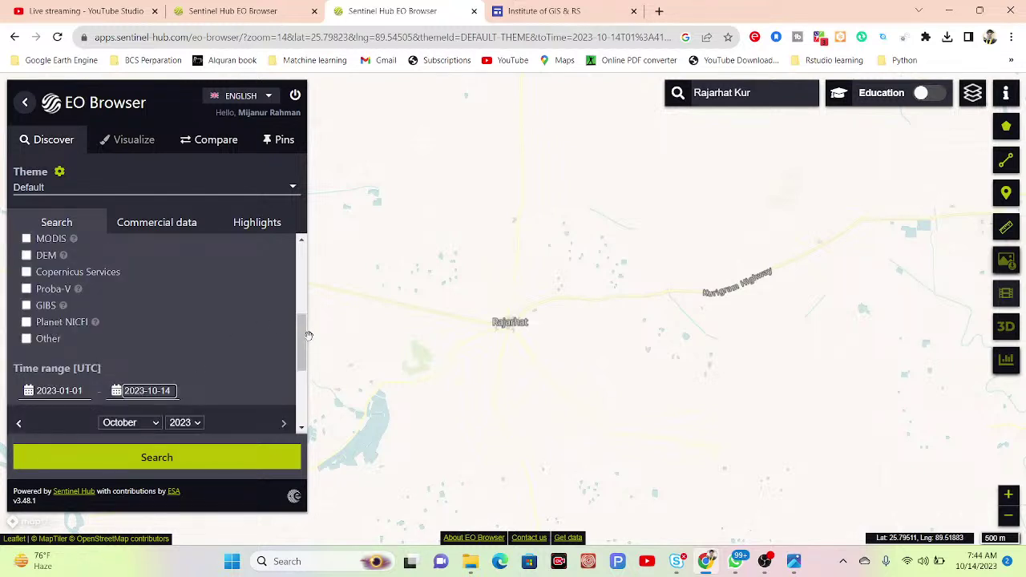
drag(304, 344, 293, 386)
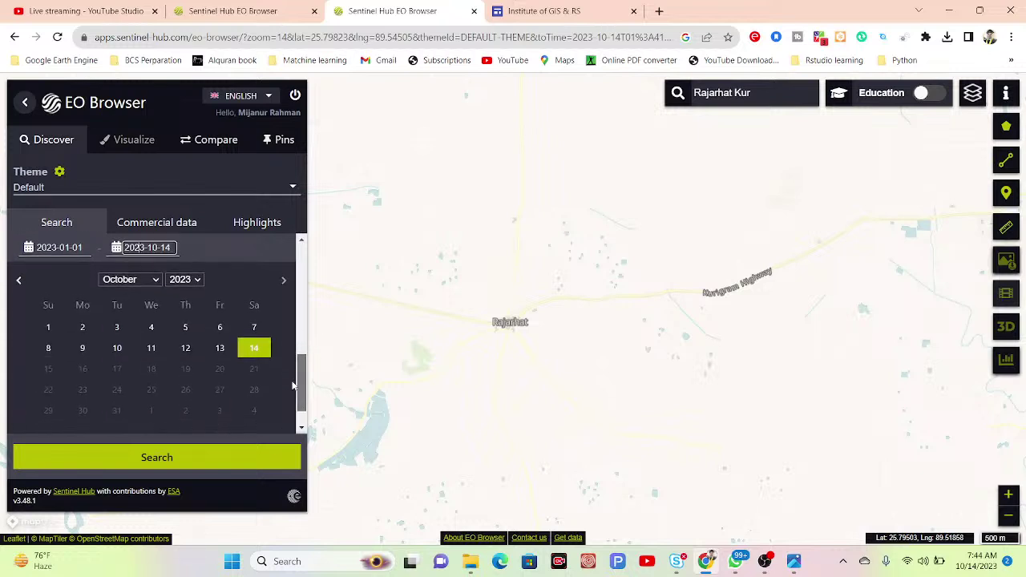
click(138, 278)
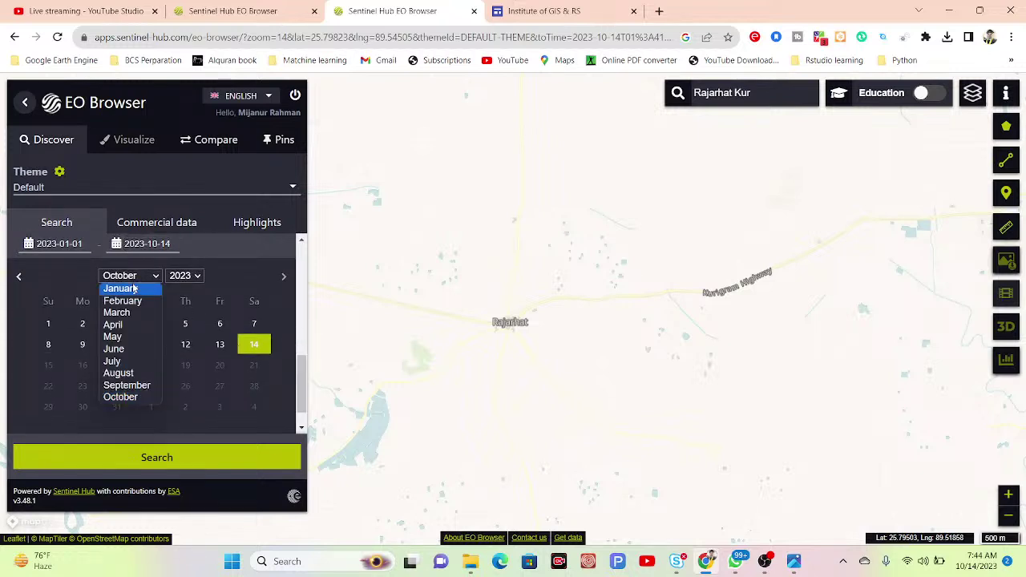
click(133, 288)
click(118, 406)
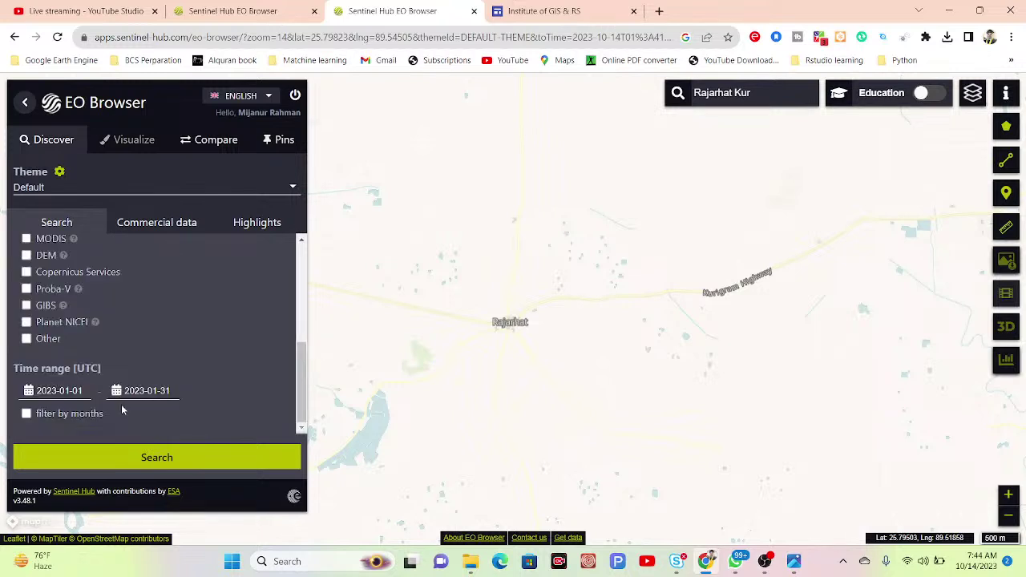
click(152, 463)
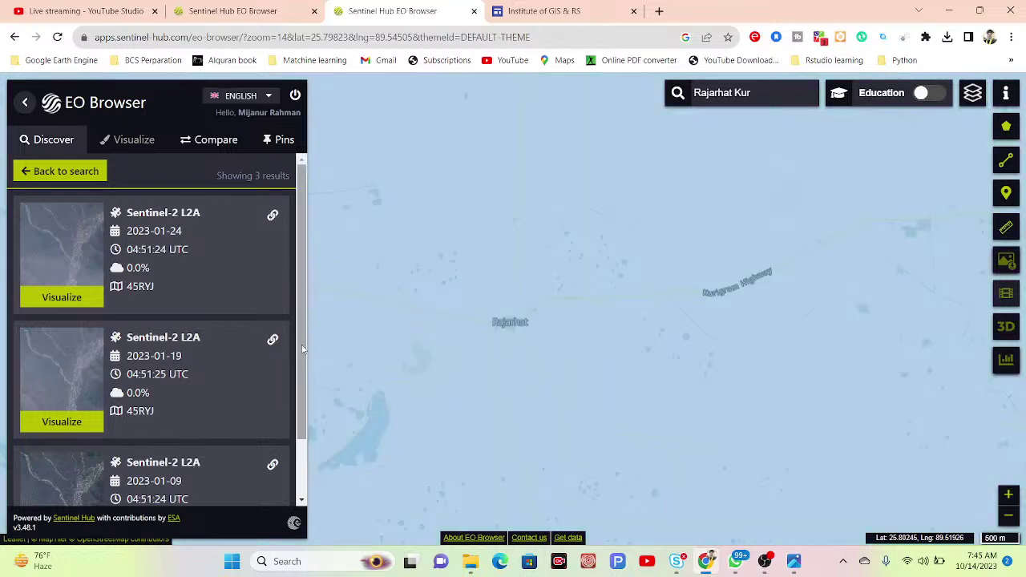
Visualize the 2023-01-09 Sentinel-2 L2A result on the map.
drag(303, 348, 294, 442)
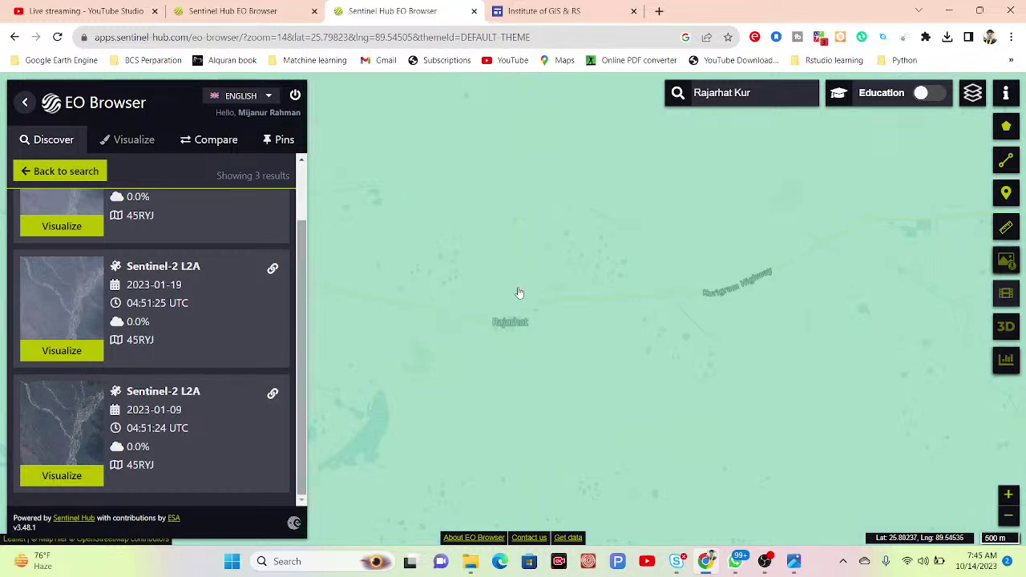
click(46, 476)
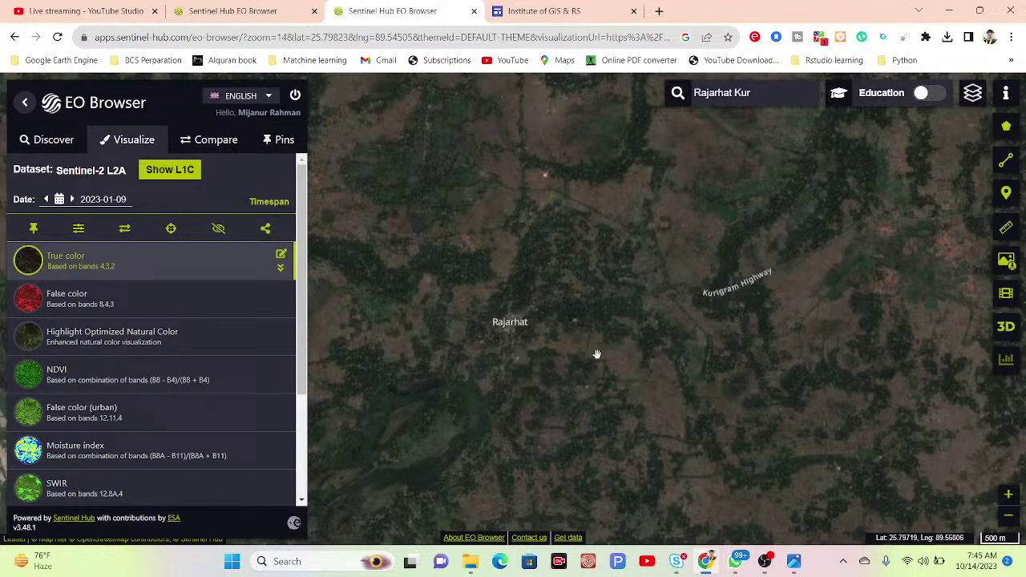
Try Highlight Optimized Natural Color, then show NDVI with its legend and description expanded.
drag(300, 238, 190, 243)
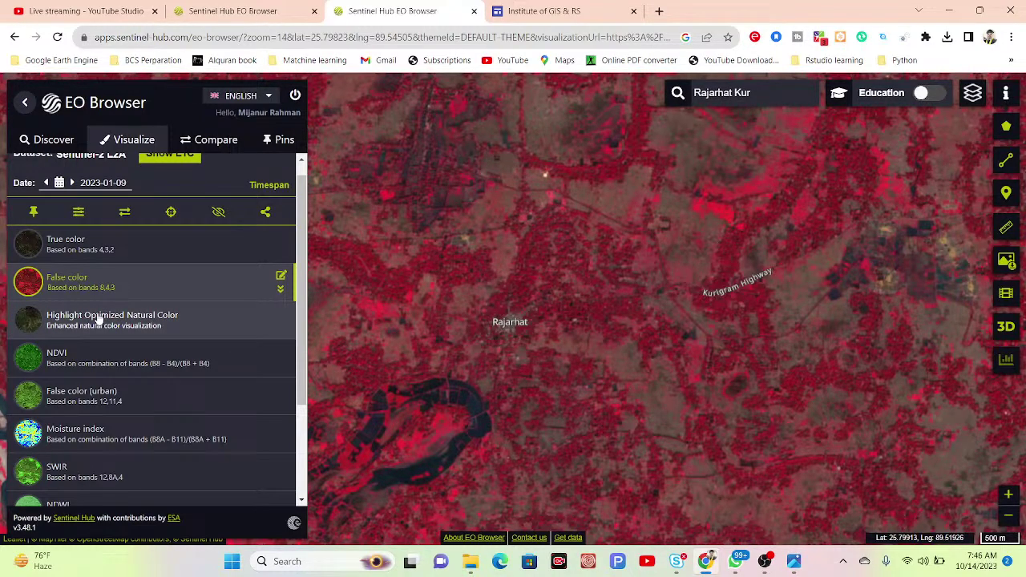
click(99, 319)
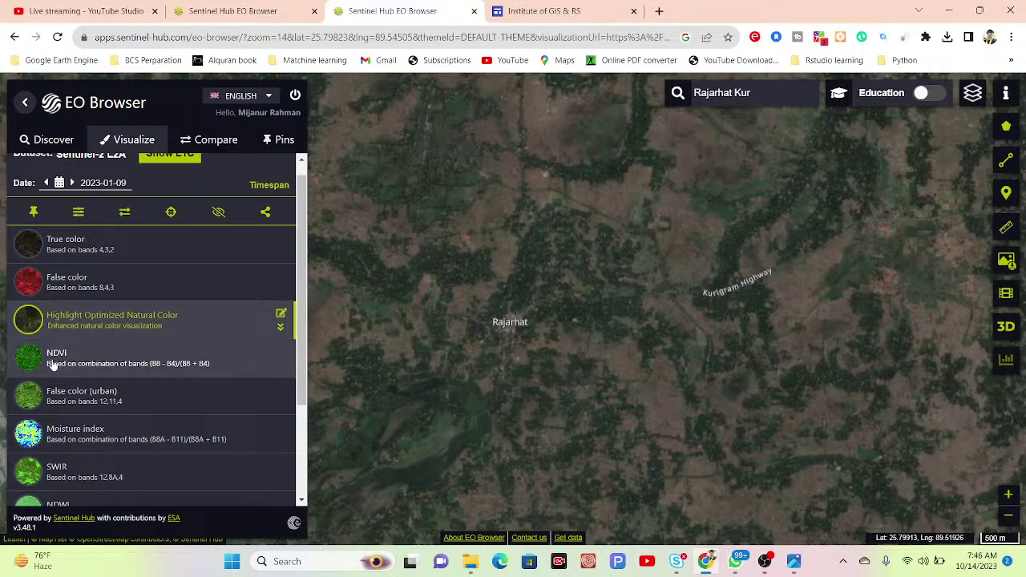
click(81, 367)
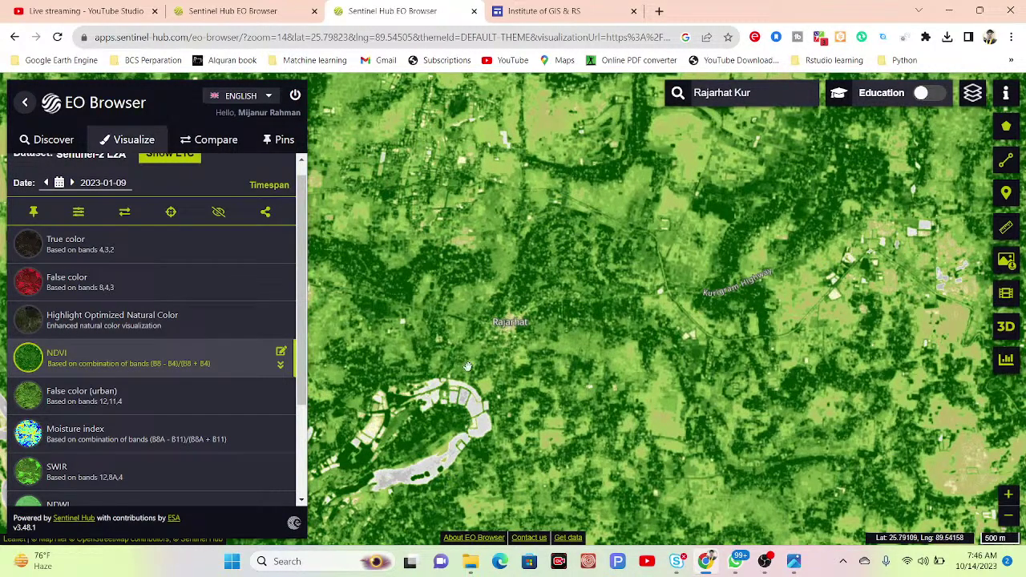
click(280, 366)
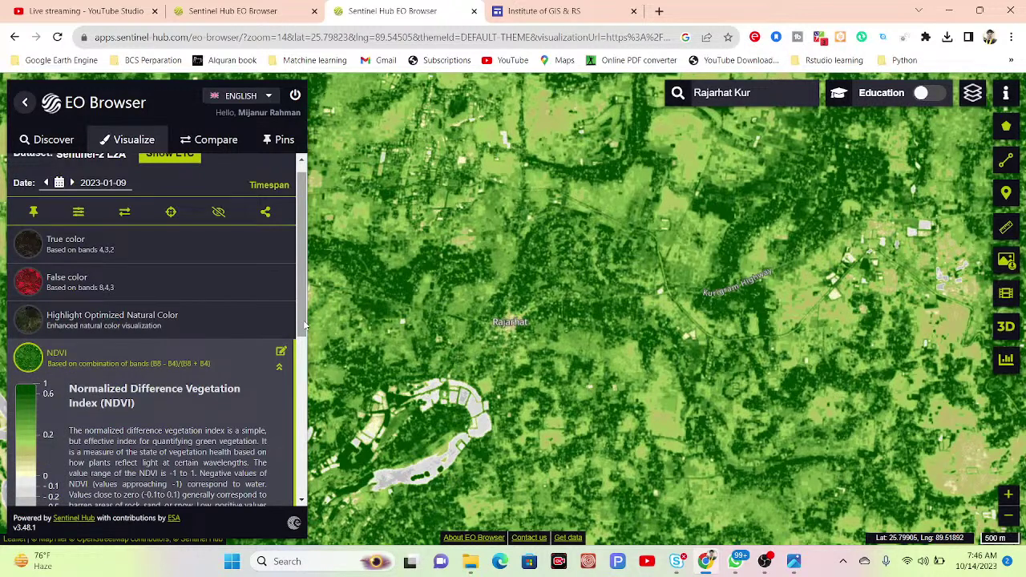
Scroll the NDVI layer panel and reveal the area-of-interest tools.
scroll(298, 333, down, 2)
scroll(290, 361, down, 1)
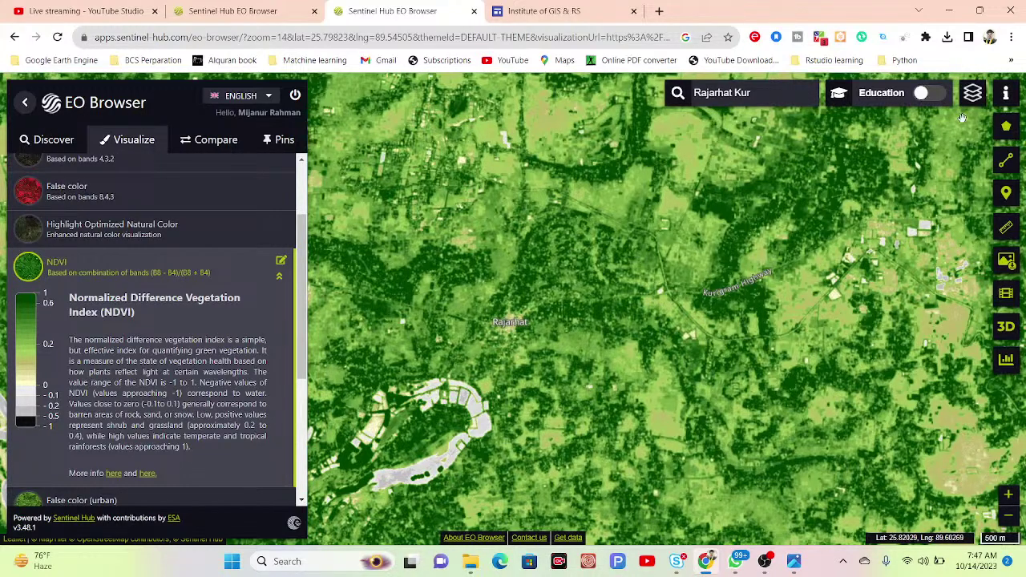
mouse_move(1016, 126)
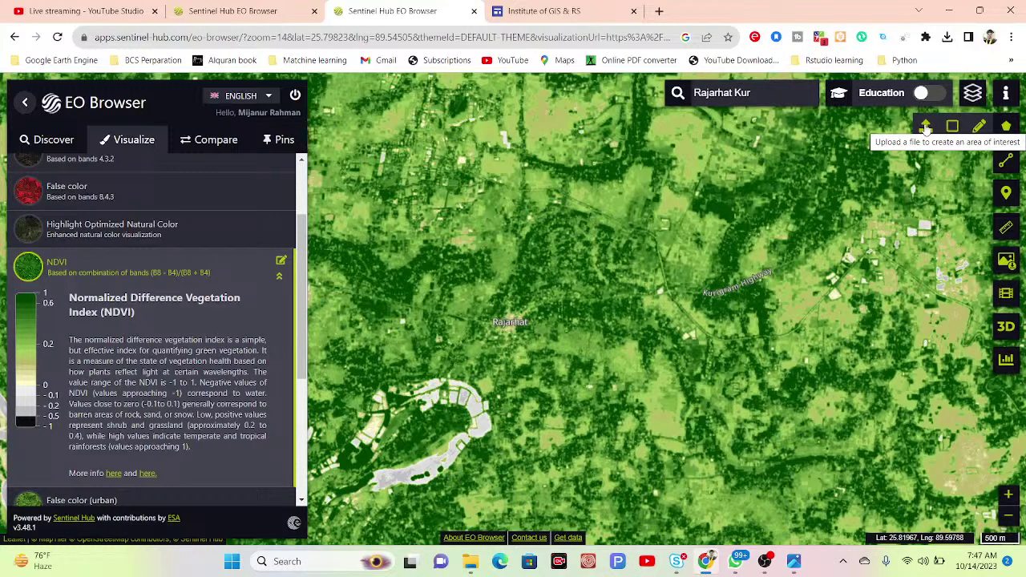
Open the area-of-interest file upload and browse to the New Volume (G:) drive.
click(925, 126)
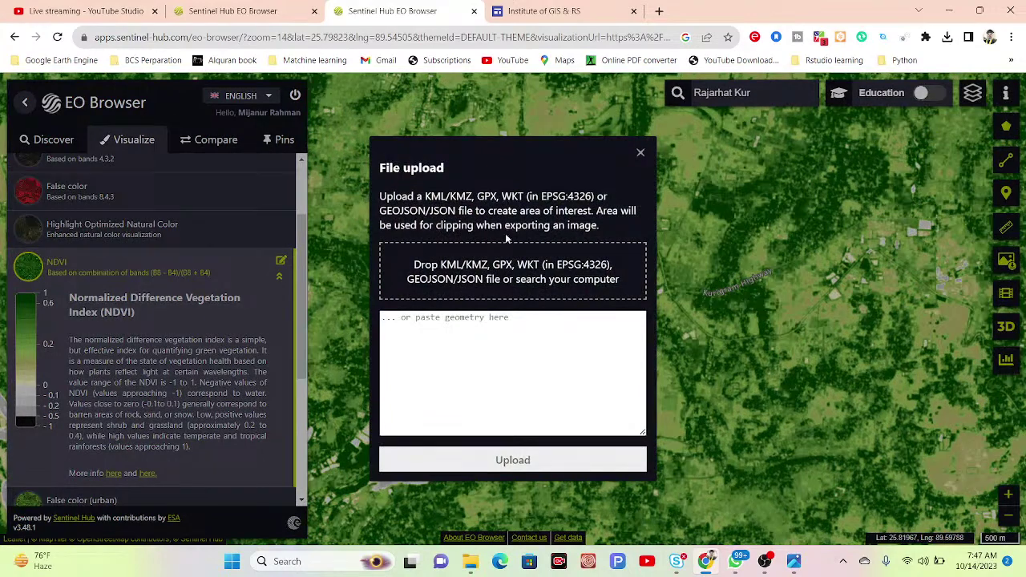
click(464, 283)
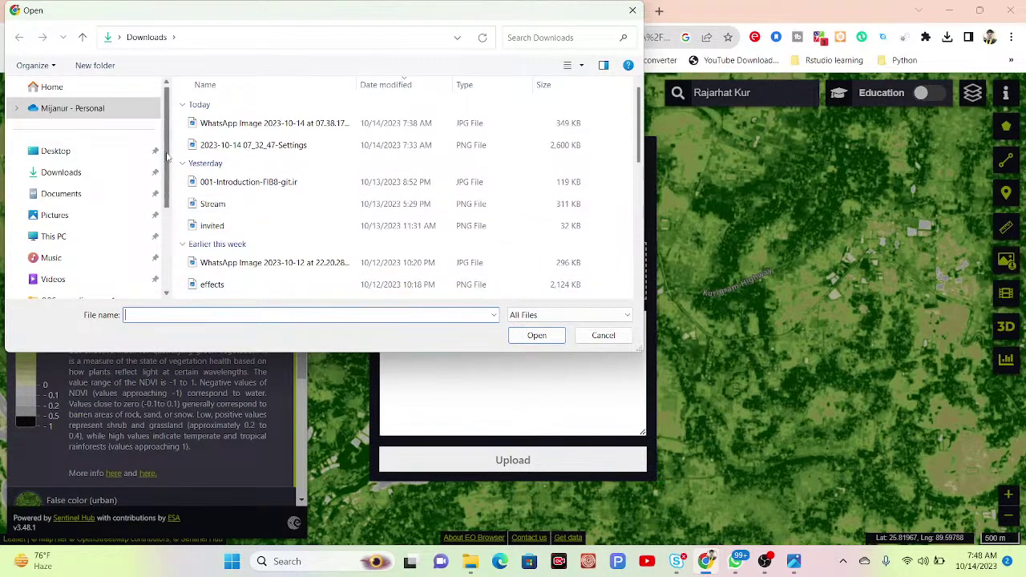
drag(169, 158, 166, 210)
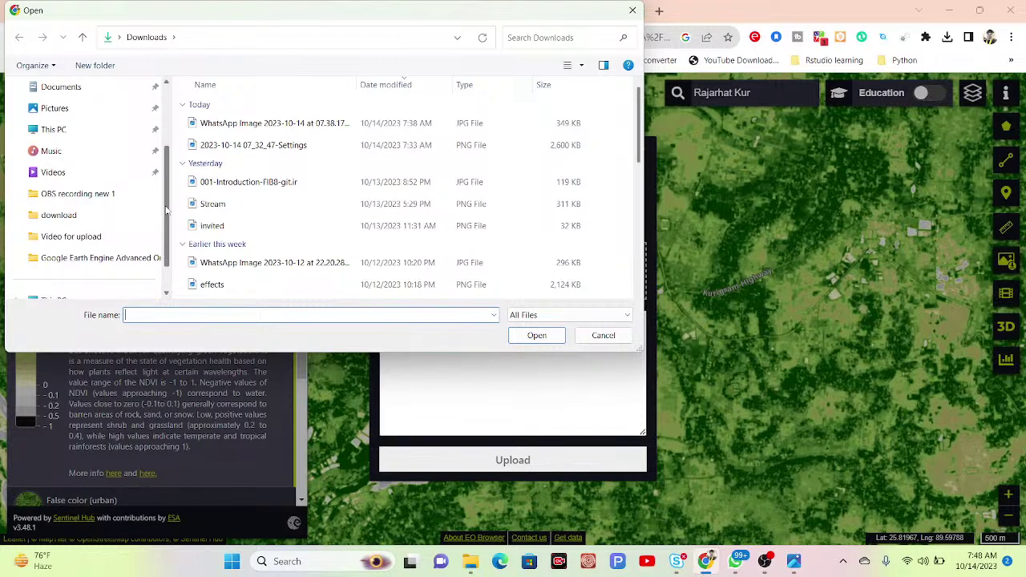
scroll(166, 210, down, 1)
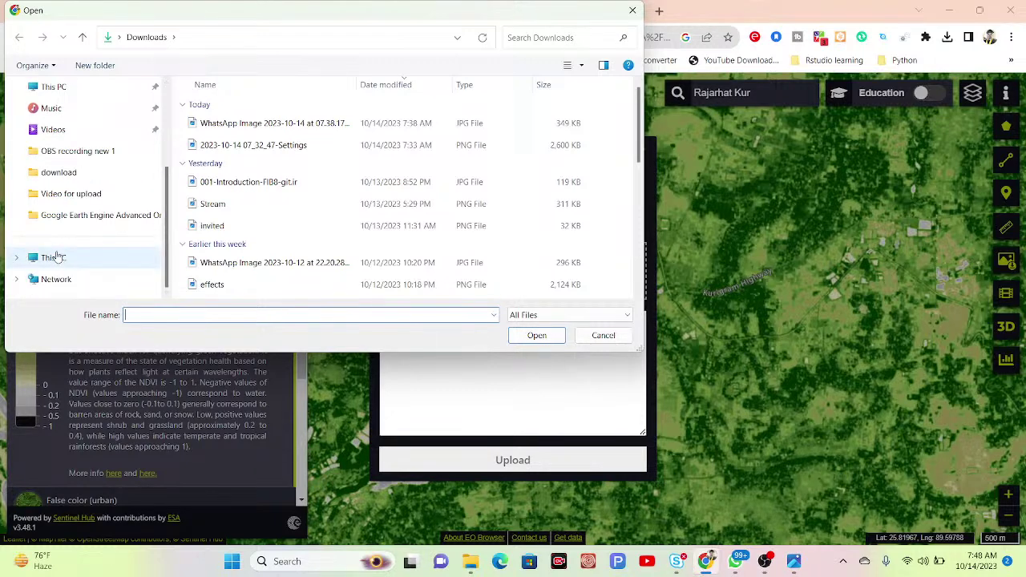
click(56, 257)
double_click(248, 188)
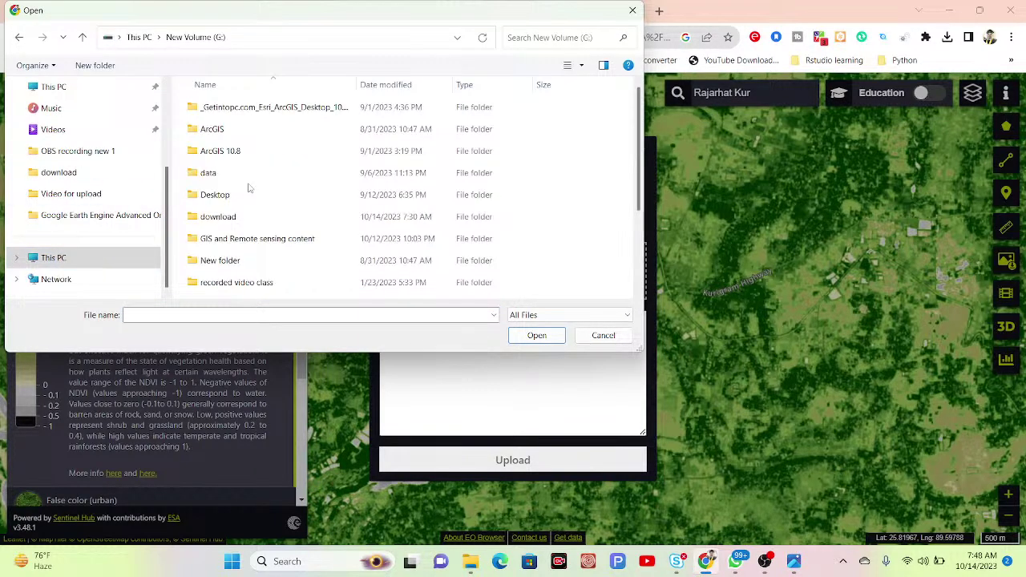
Open the G:\download folder.
click(225, 323)
text(eo)
key(BackSpace)
key(BackSpace)
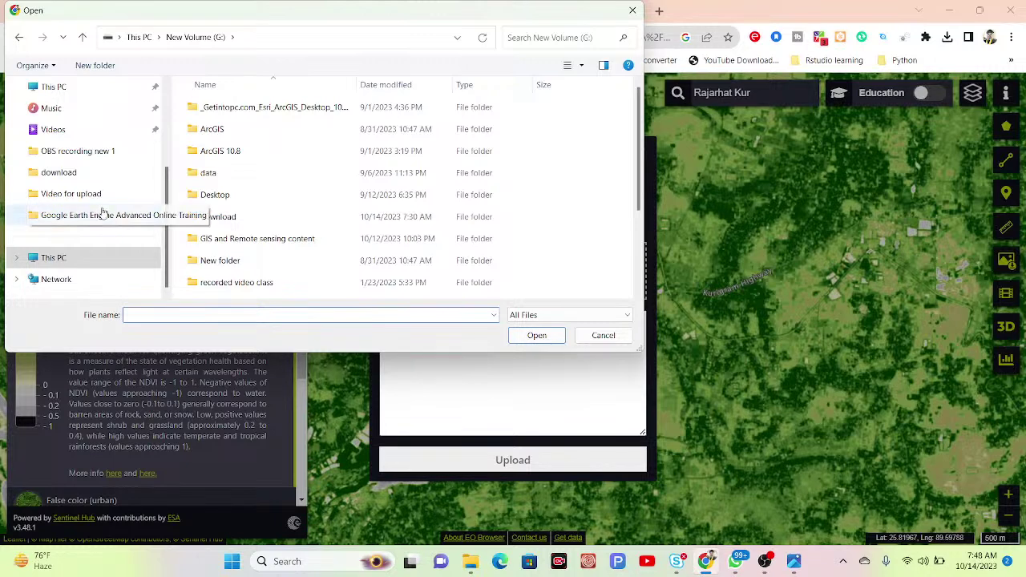
double_click(218, 217)
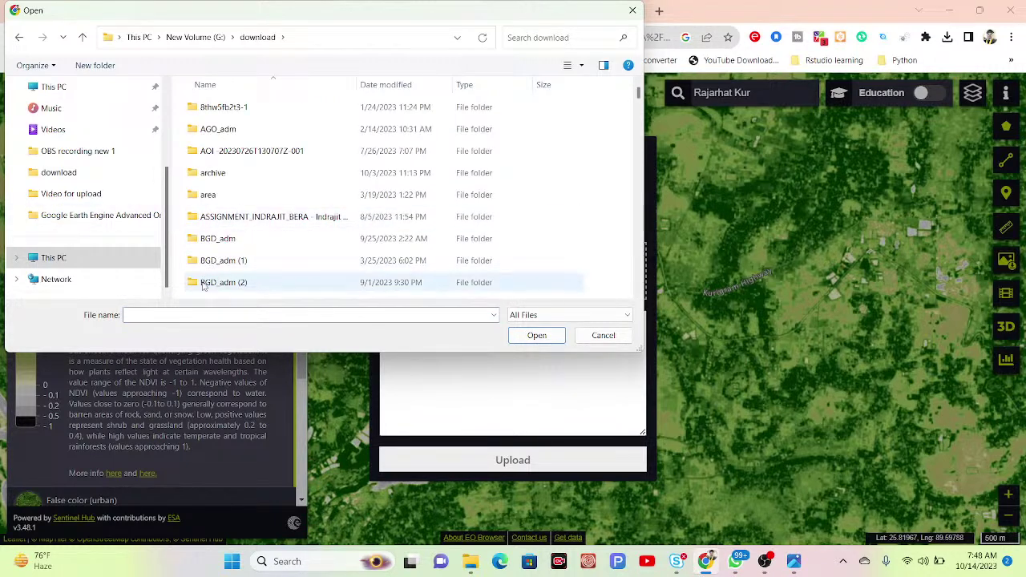
Try several file-name searches (EO_, GW, EO, Data, geoo) for the boundary file.
click(199, 315)
text(EO)
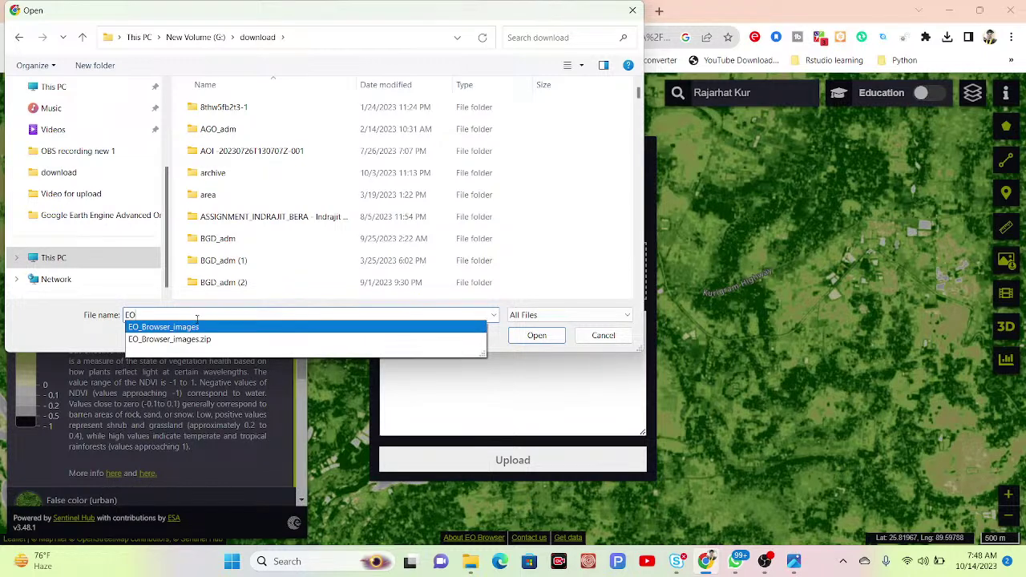
text(_)
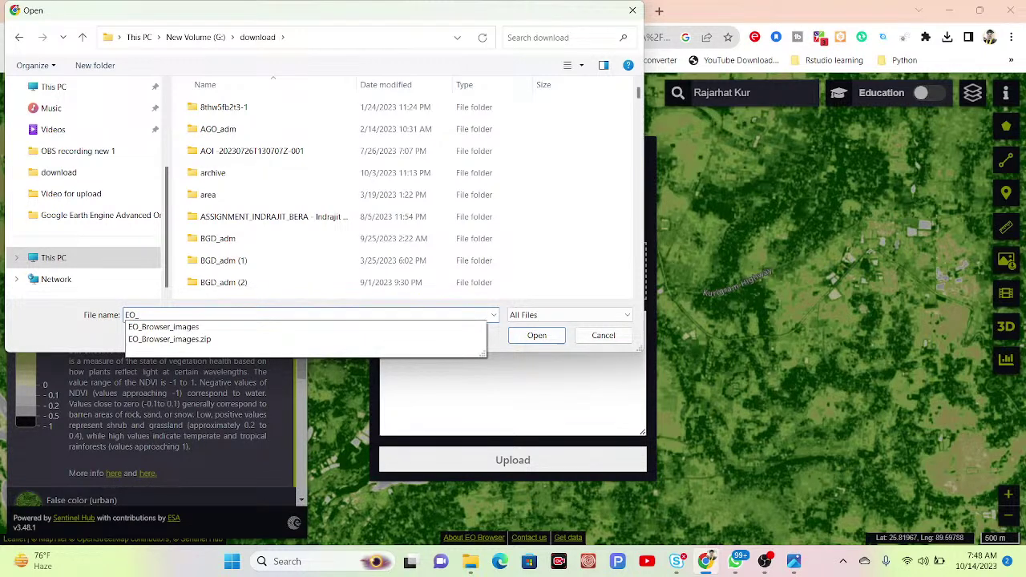
key(BackSpace)
key(BackSpace)
key(BackSpace)
text(GW)
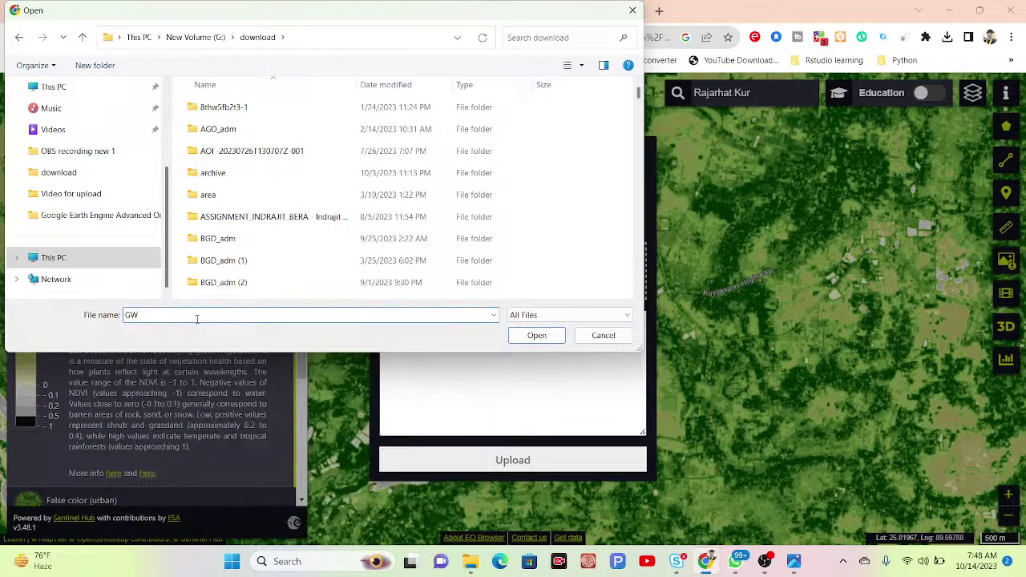
key(BackSpace)
text(EO)
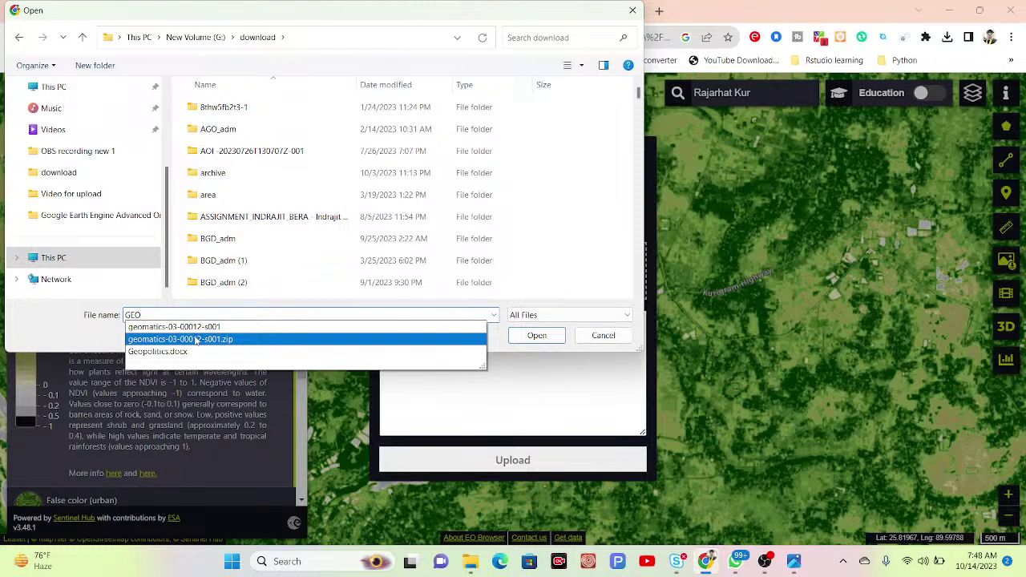
key(BackSpace)
key(BackSpace)
key(BackSpace)
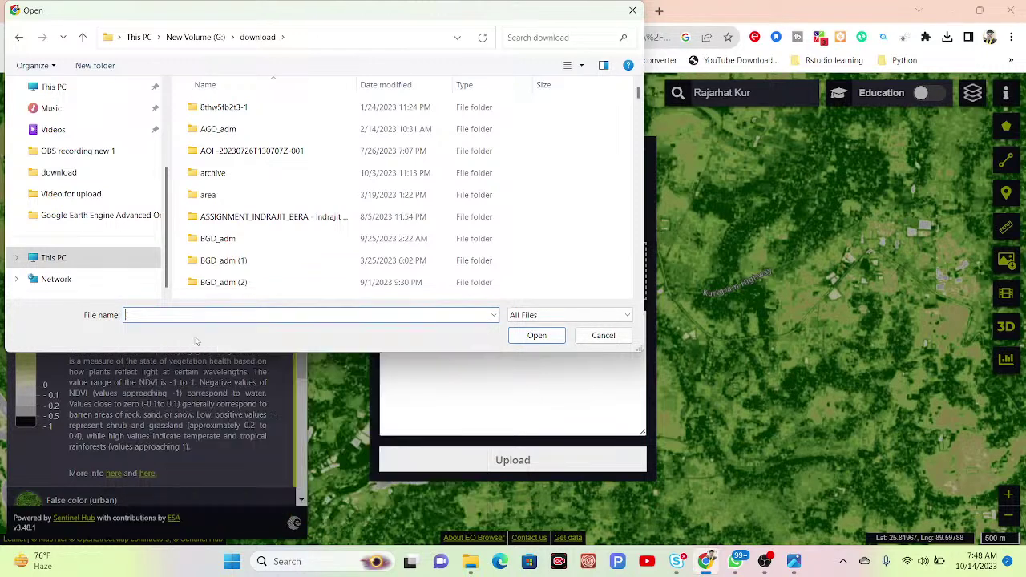
text(Da)
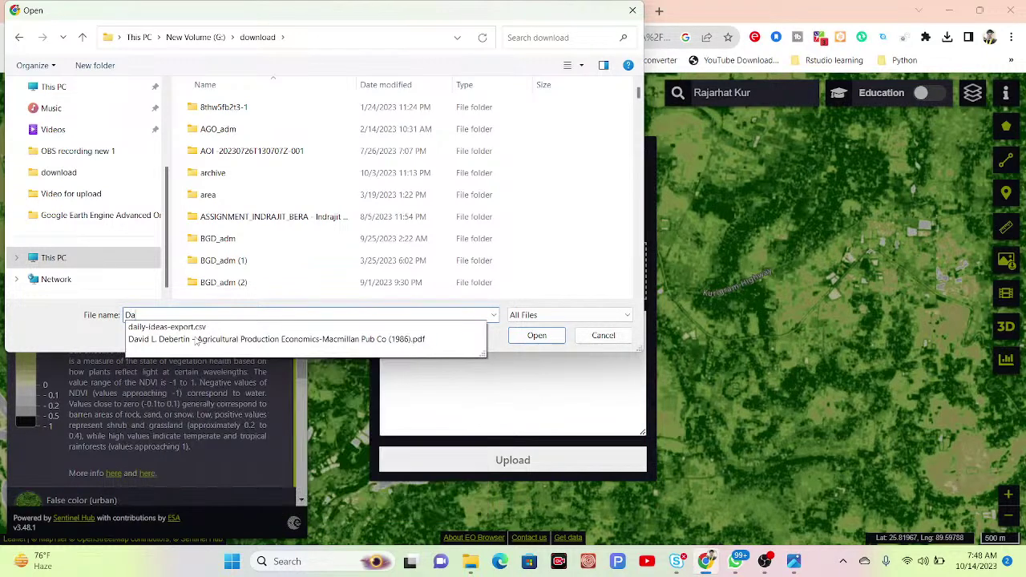
text(ta)
key(BackSpace)
key(BackSpace)
key(BackSpace)
key(BackSpace)
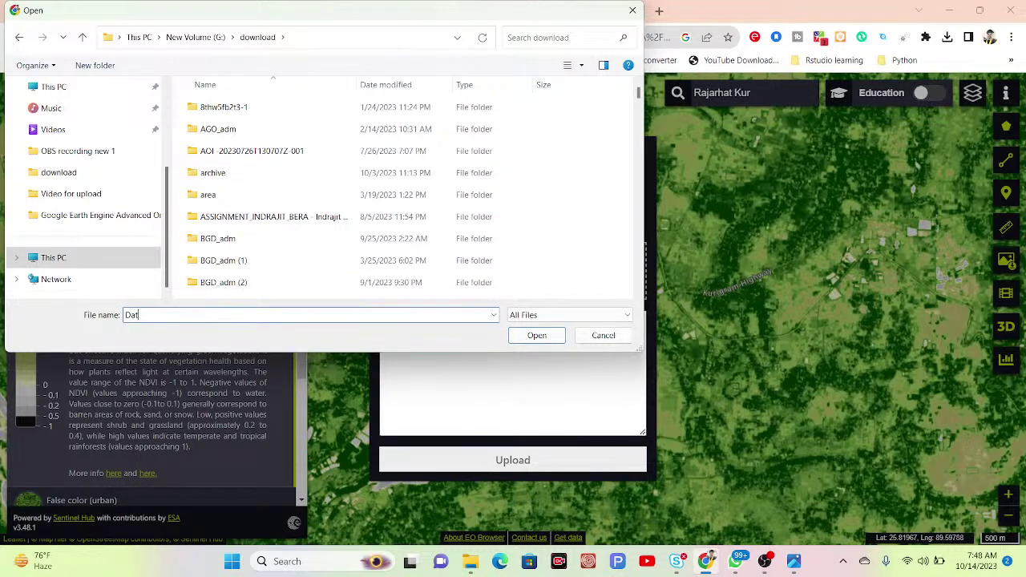
text(ge)
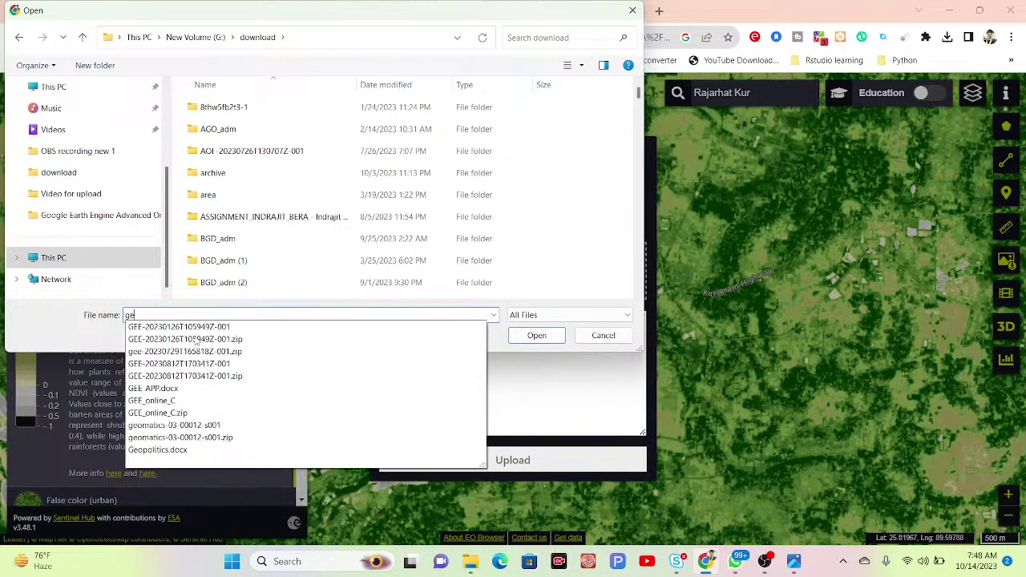
text(o)
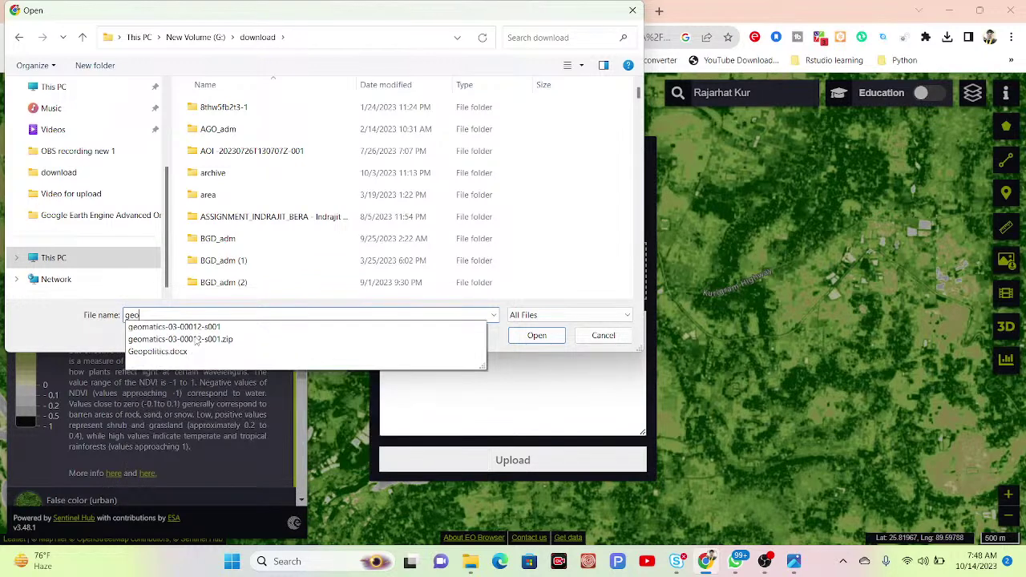
text(o)
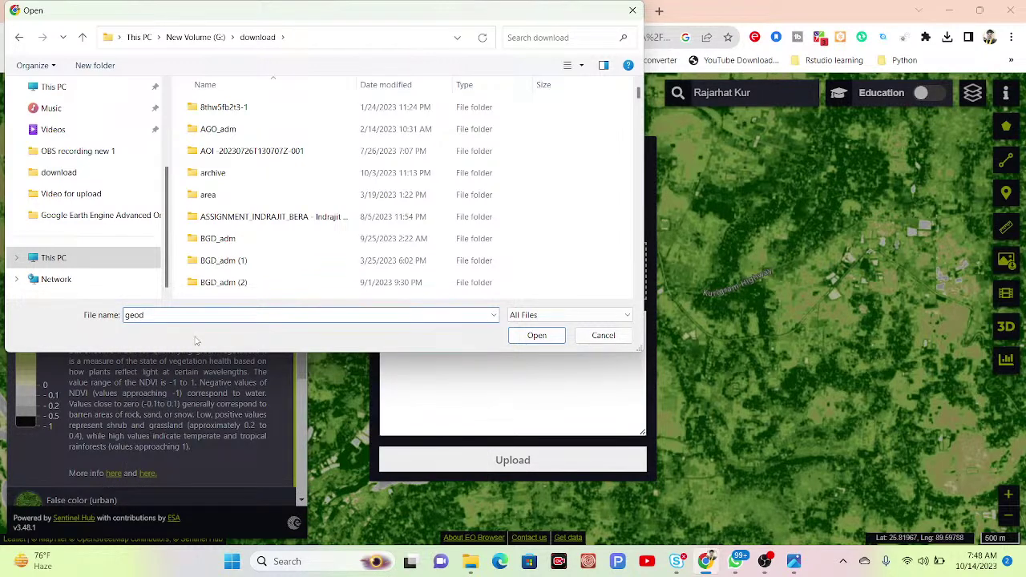
key(BackSpace)
key(BackSpace)
key(BackSpace)
key(BackSpace)
Locate the mygeodata folder and load Rajarhat.kml as the boundary.
drag(638, 94, 279, 233)
text(my)
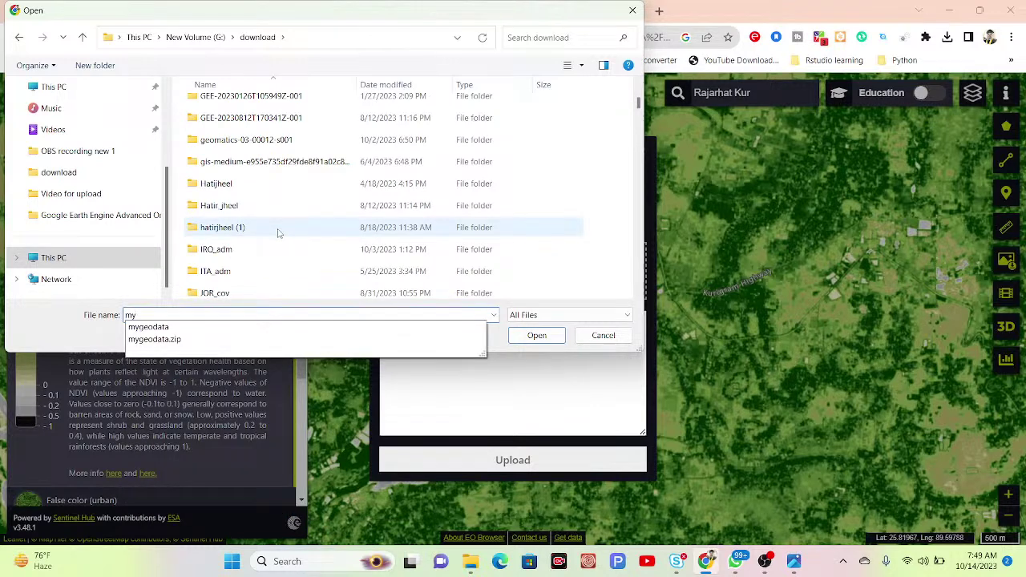
click(190, 327)
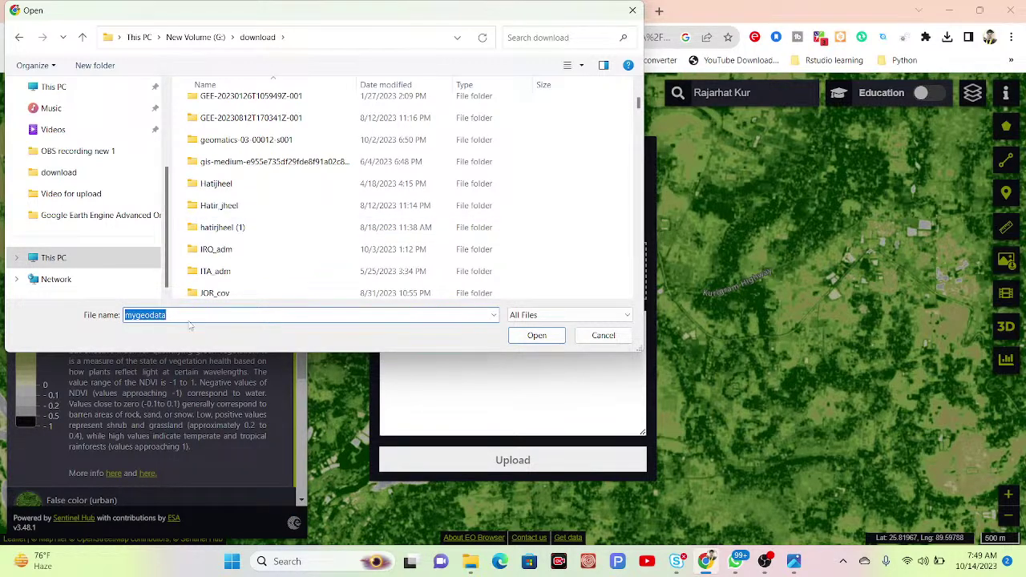
click(541, 337)
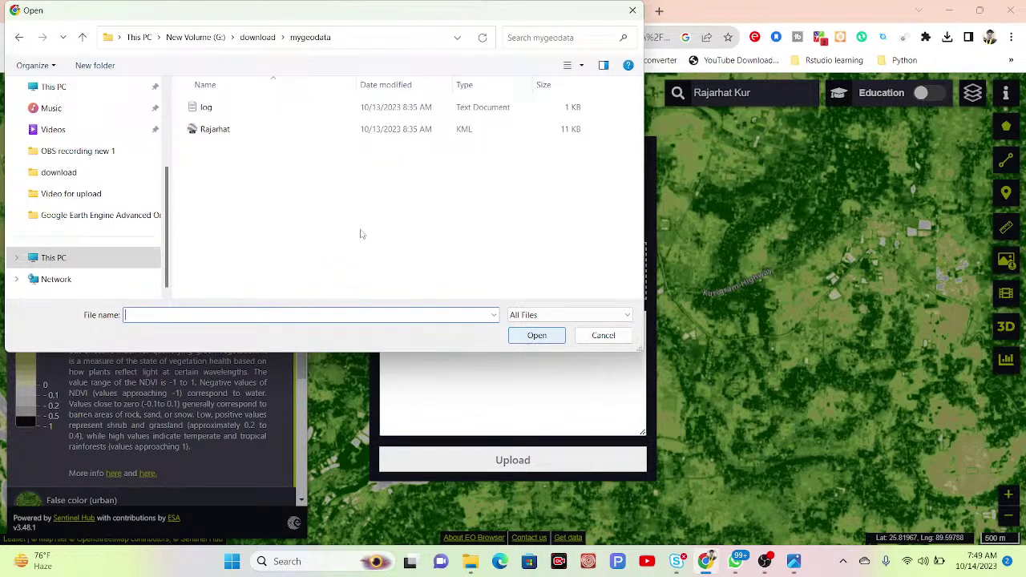
double_click(215, 135)
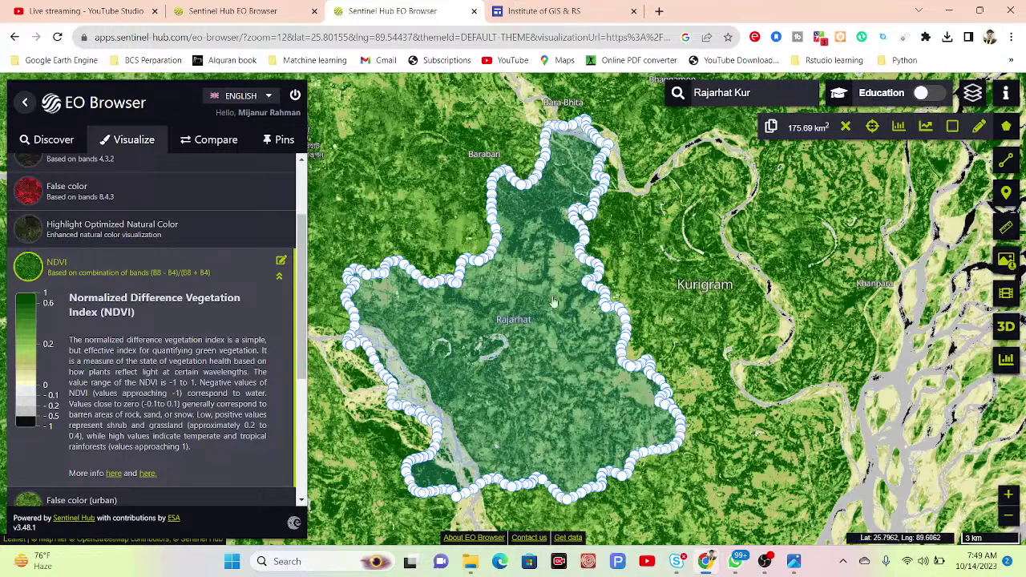
Open the Image download dialog for the AOI-clipped NDVI map.
click(1006, 261)
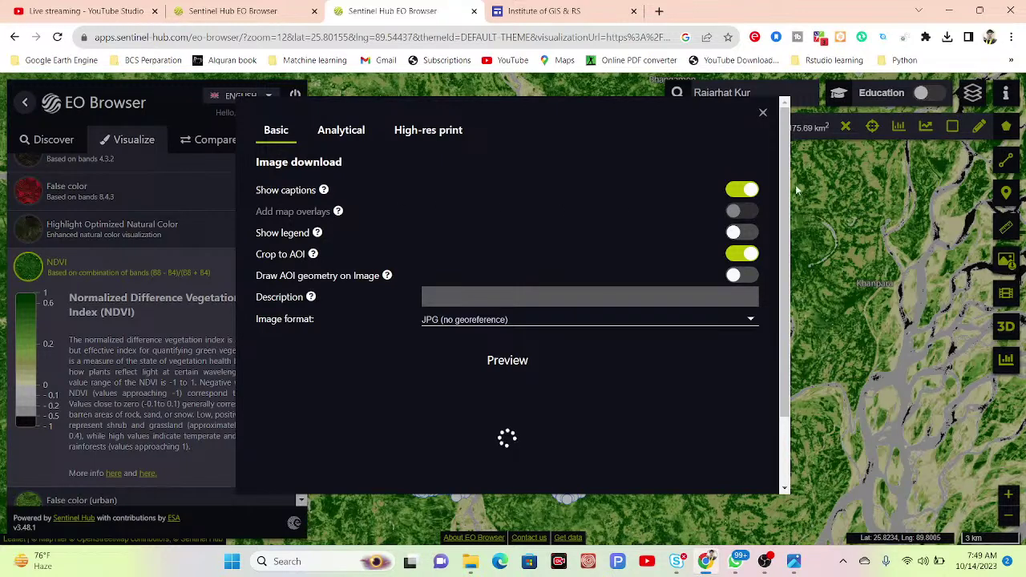
Enter the image description 'NDVI Map' and turn on Show legend.
click(423, 298)
click(478, 295)
text(NDVI)
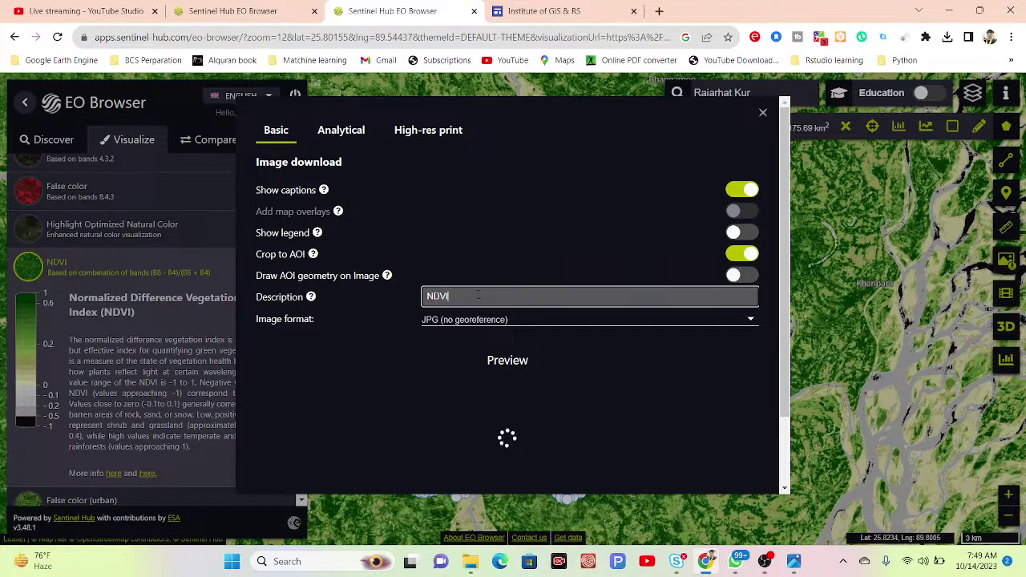
text( Map)
click(733, 233)
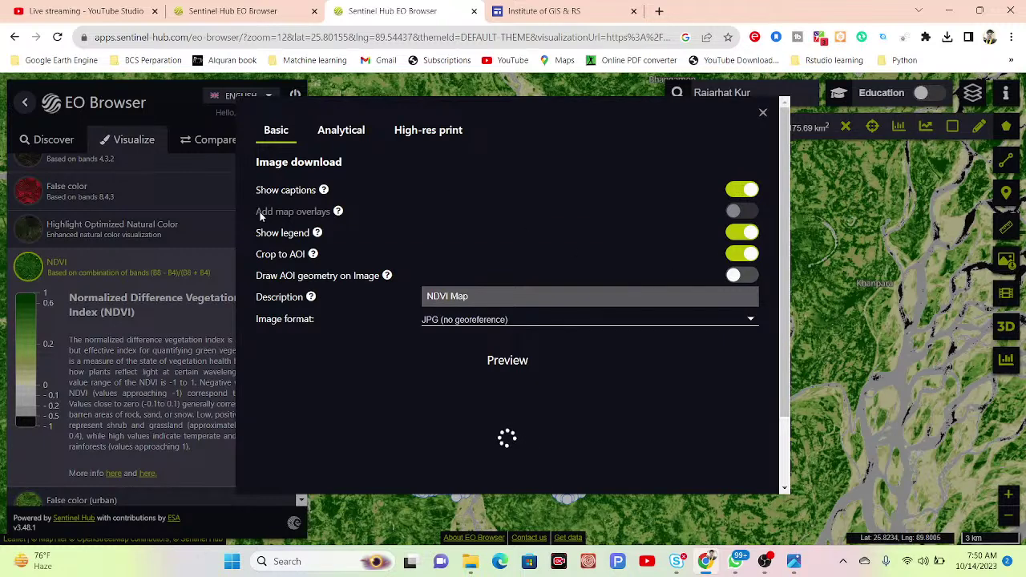
Keep JPG as the basic download image format.
mouse_move(269, 217)
click(529, 320)
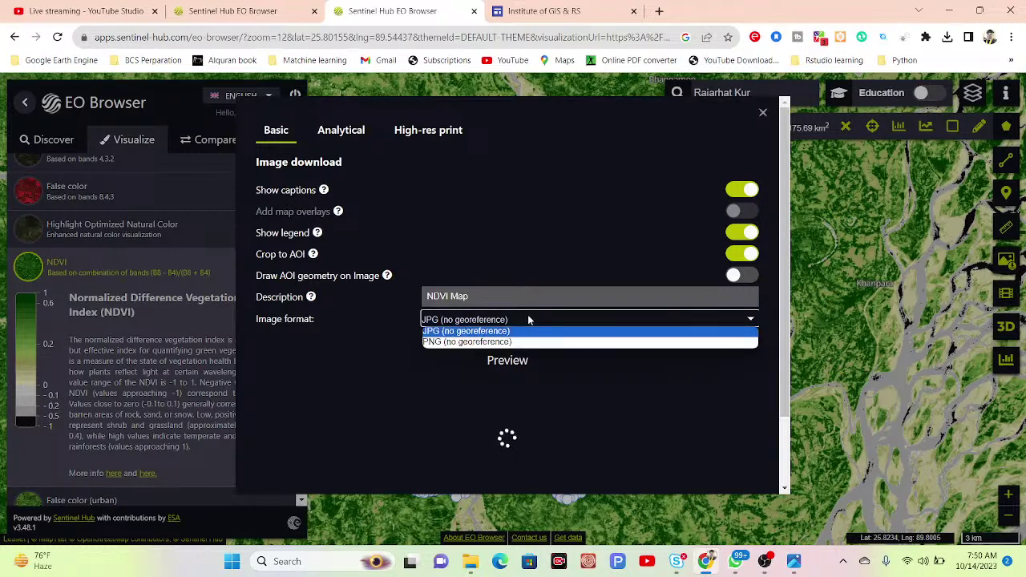
click(463, 331)
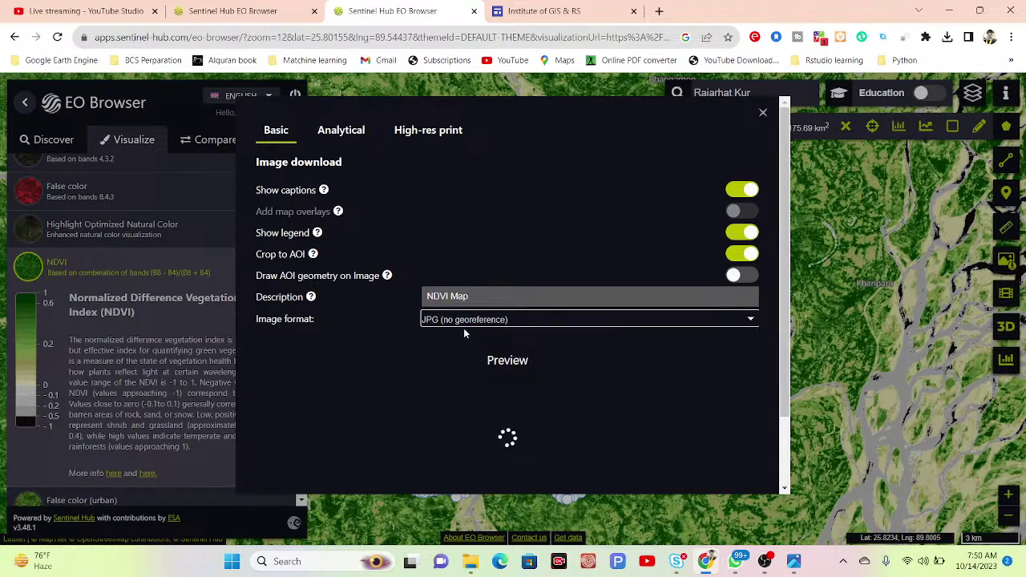
click(340, 134)
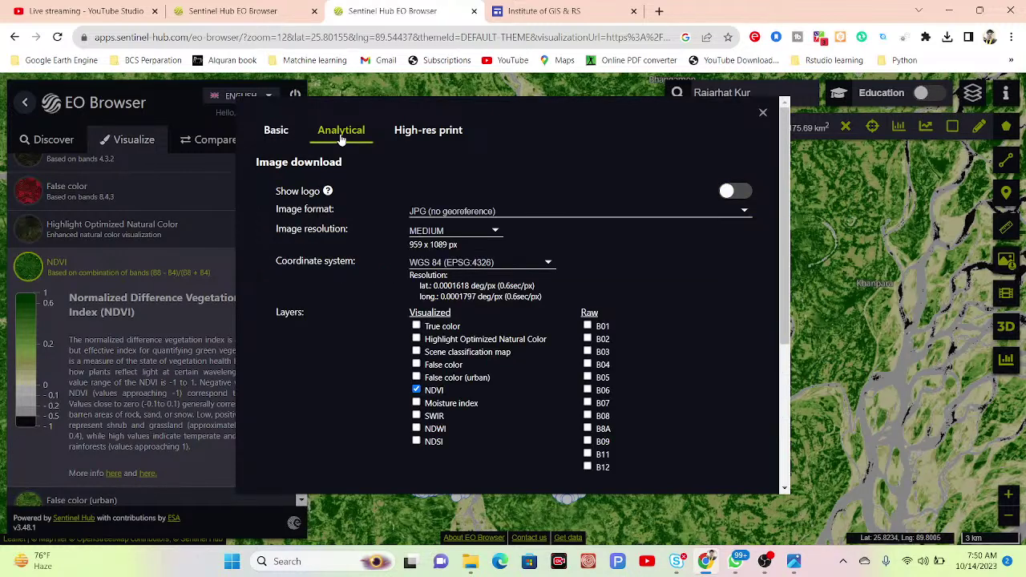
Set the analytical export to TIFF (16-bit), HIGH resolution and WGS 84 coordinates.
click(523, 211)
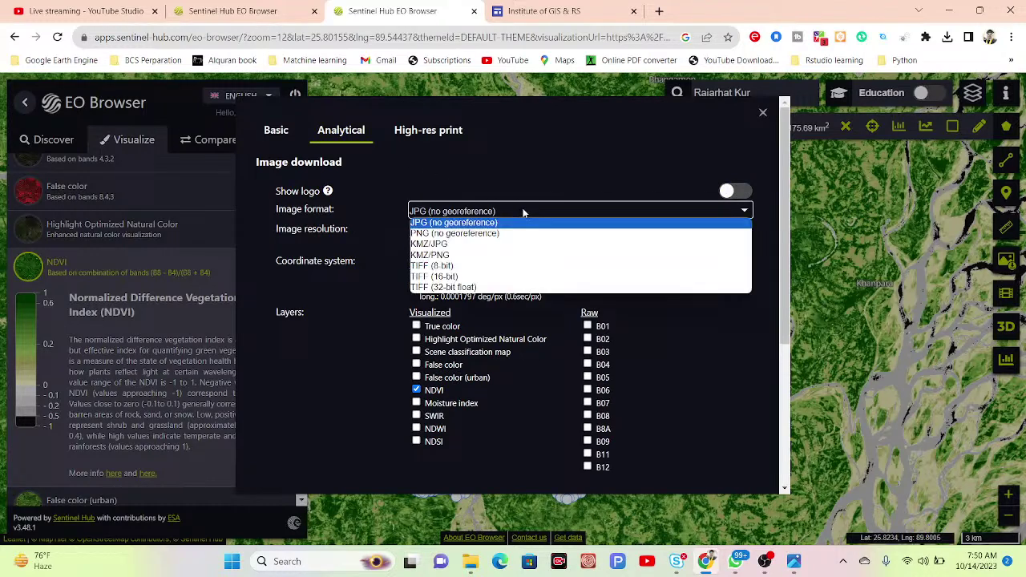
click(432, 277)
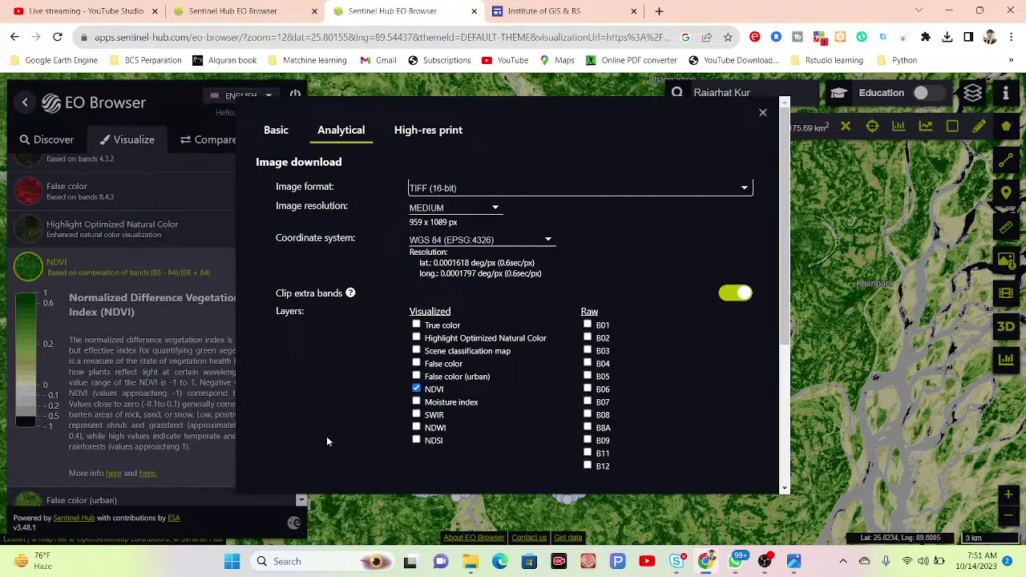
click(462, 210)
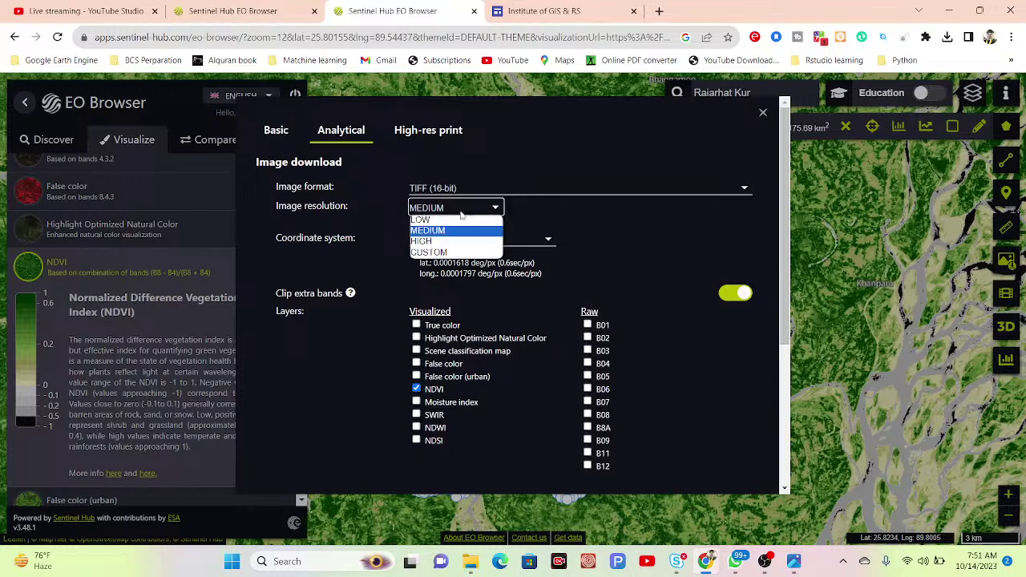
click(429, 242)
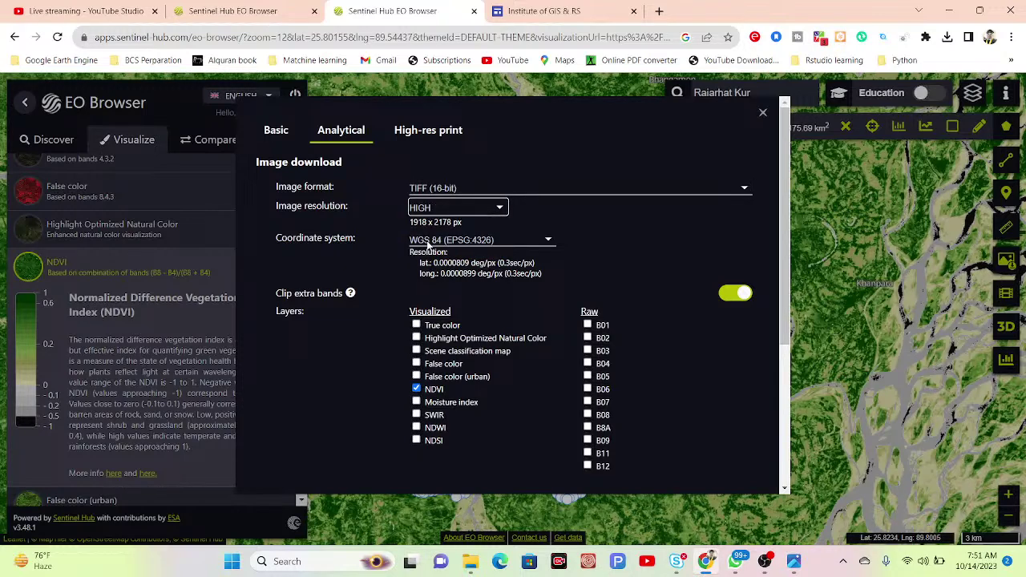
click(540, 241)
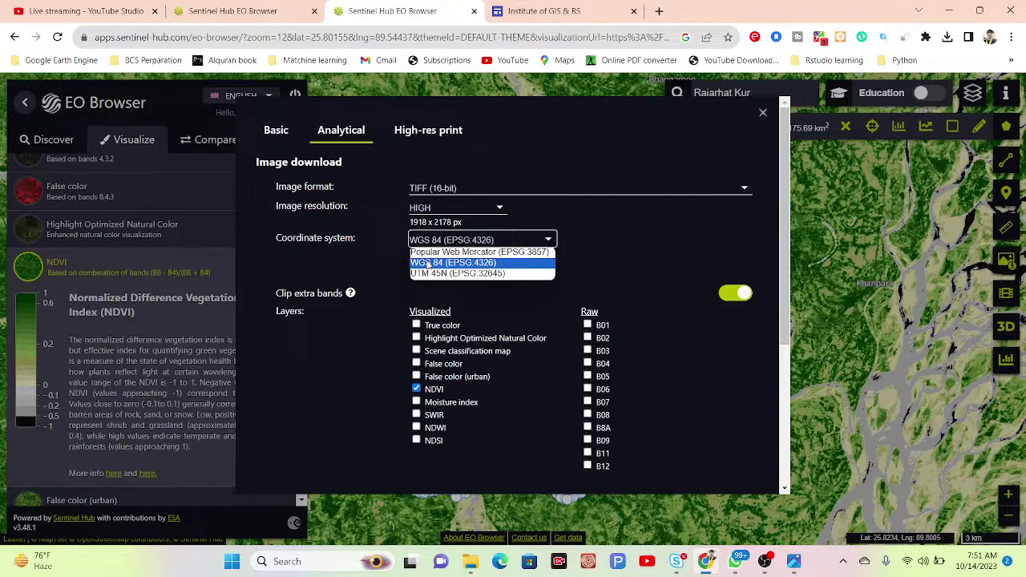
click(428, 265)
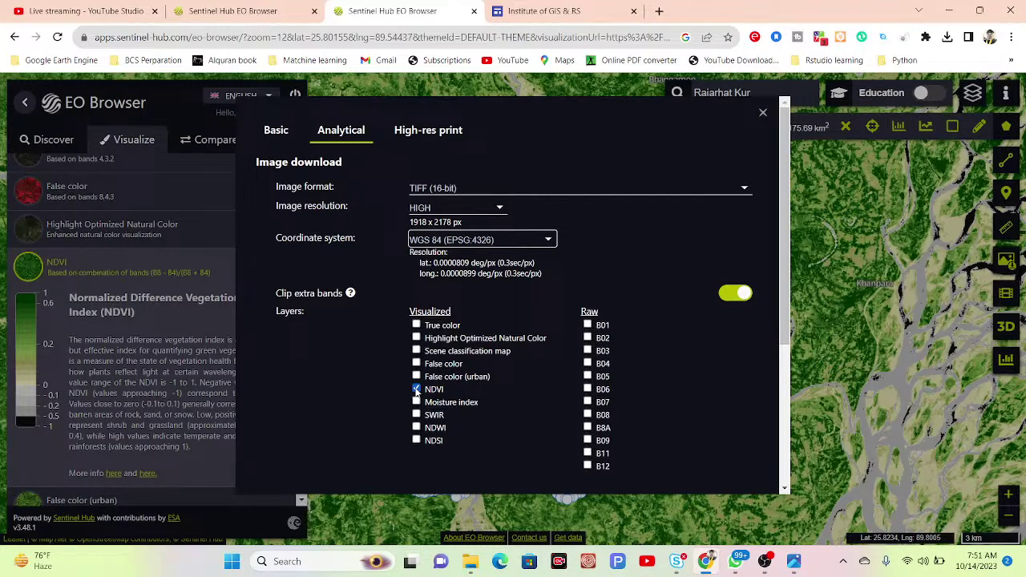
scroll(785, 298, down, 2)
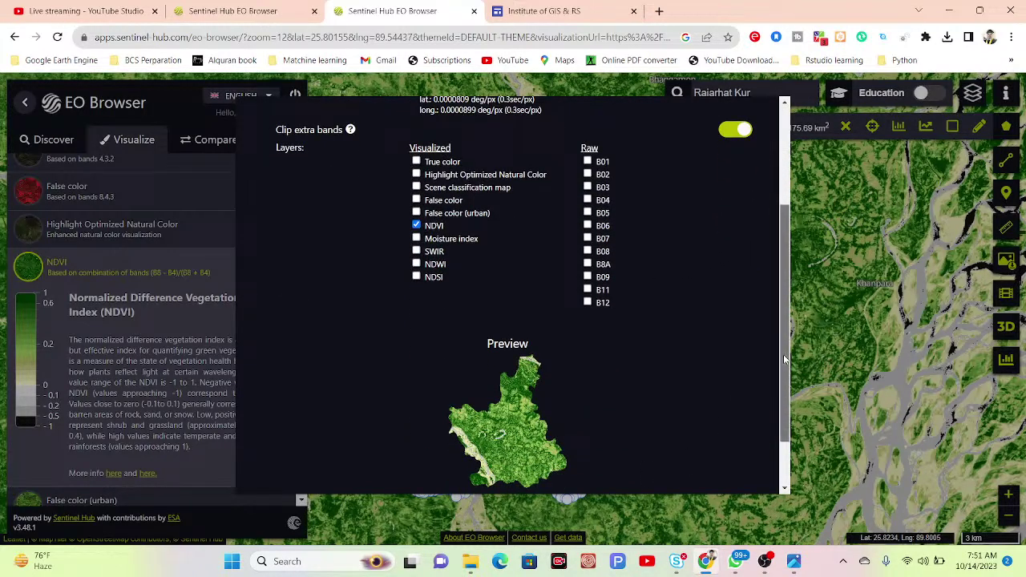
scroll(513, 401, down, 1)
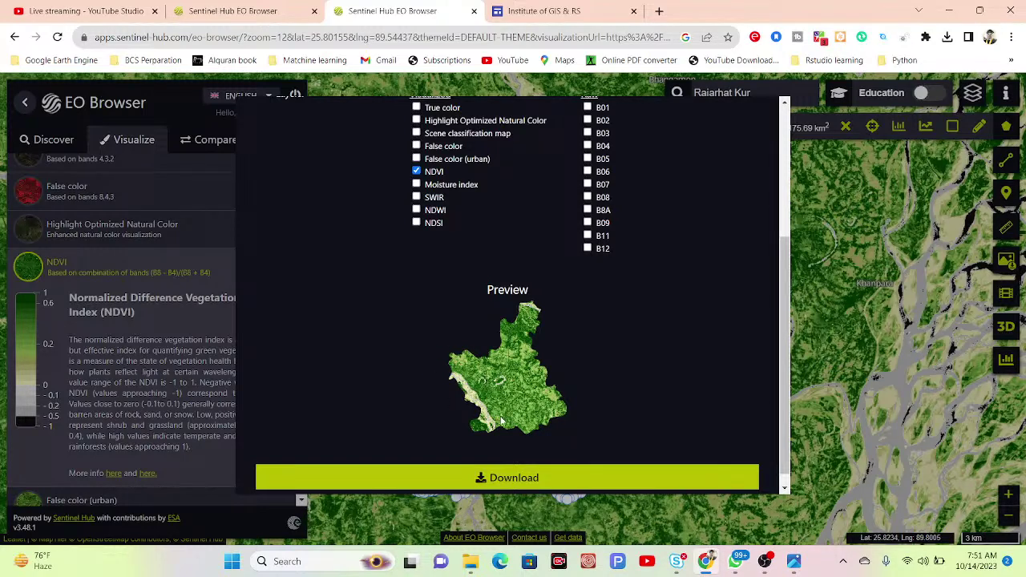
drag(786, 336, 783, 149)
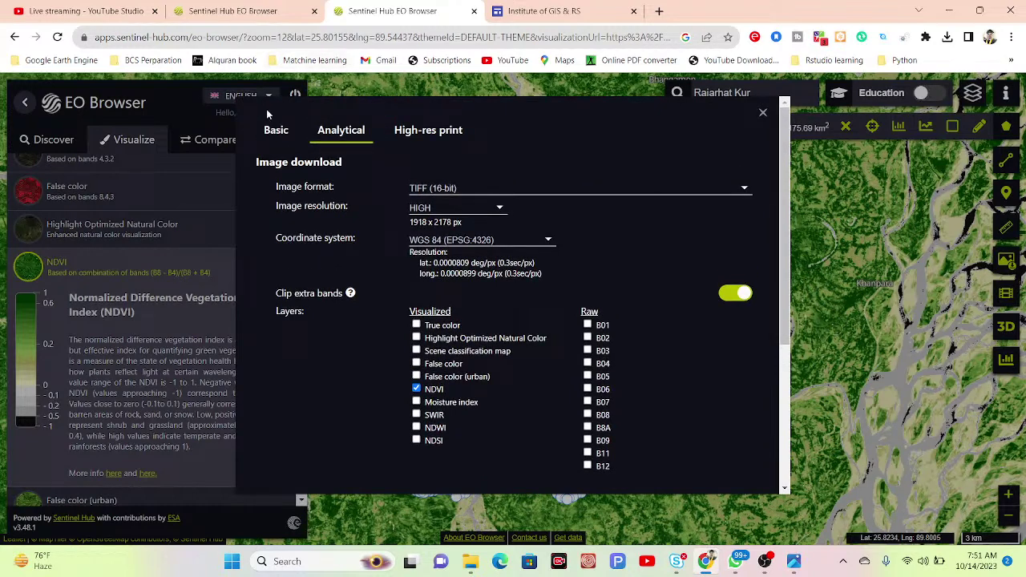
From the Basic tab, download the image as the Sentinel-2 L2A NDVI JPG (160 KB).
click(277, 132)
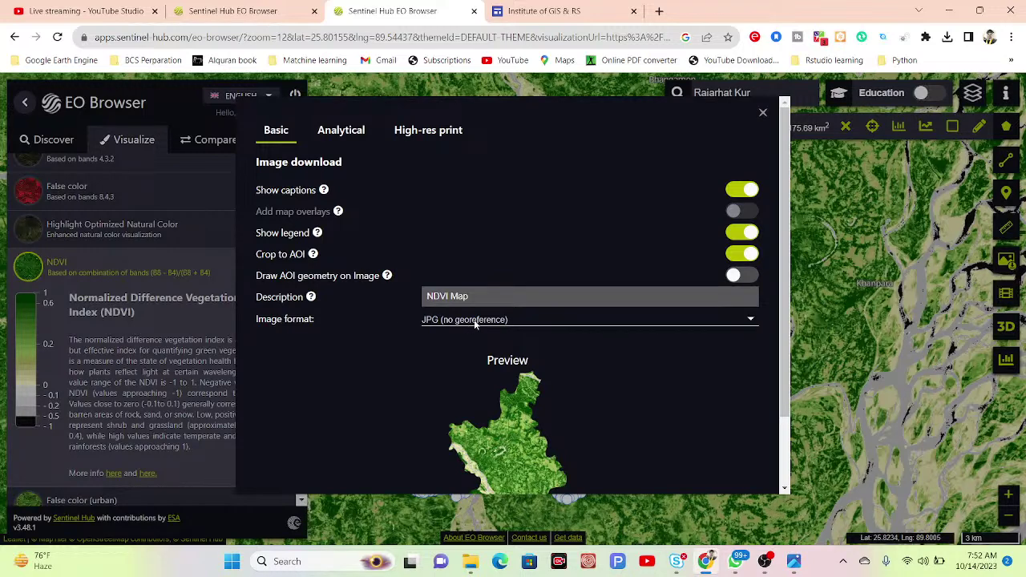
scroll(772, 311, down, 1)
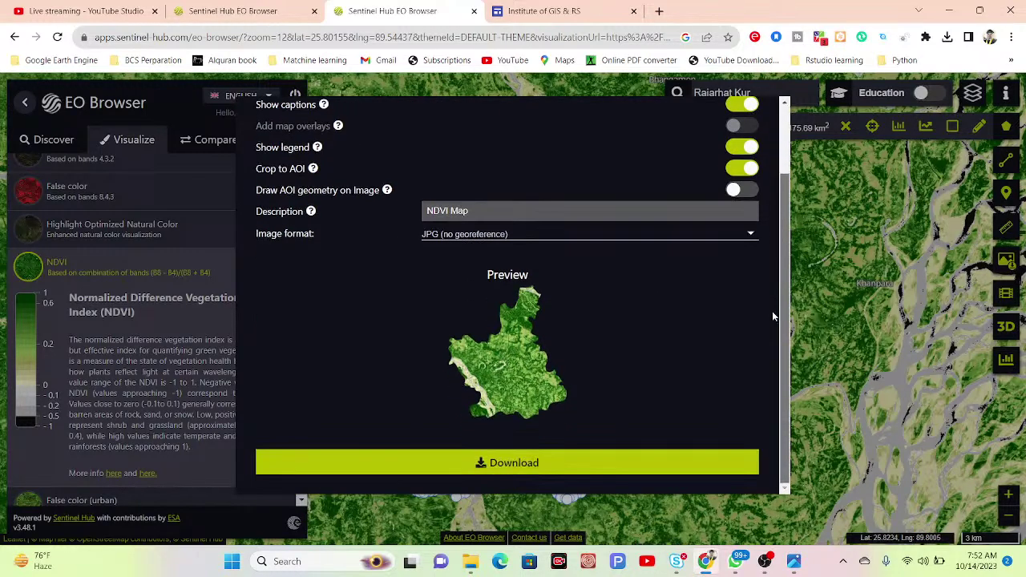
click(544, 463)
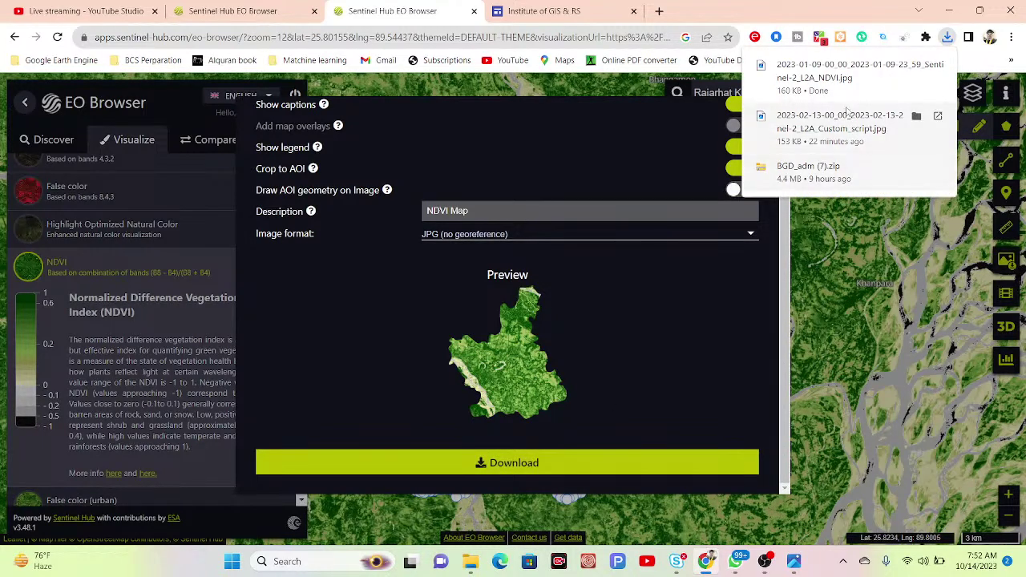
Open the downloaded NDVI JPG from its folder in Windows Photos, maximized.
click(916, 65)
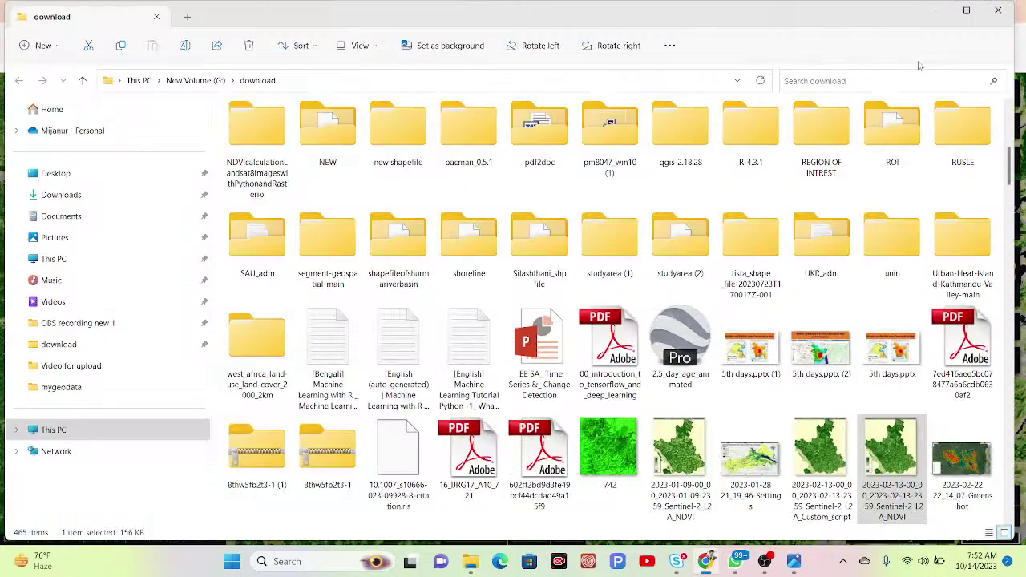
double_click(680, 439)
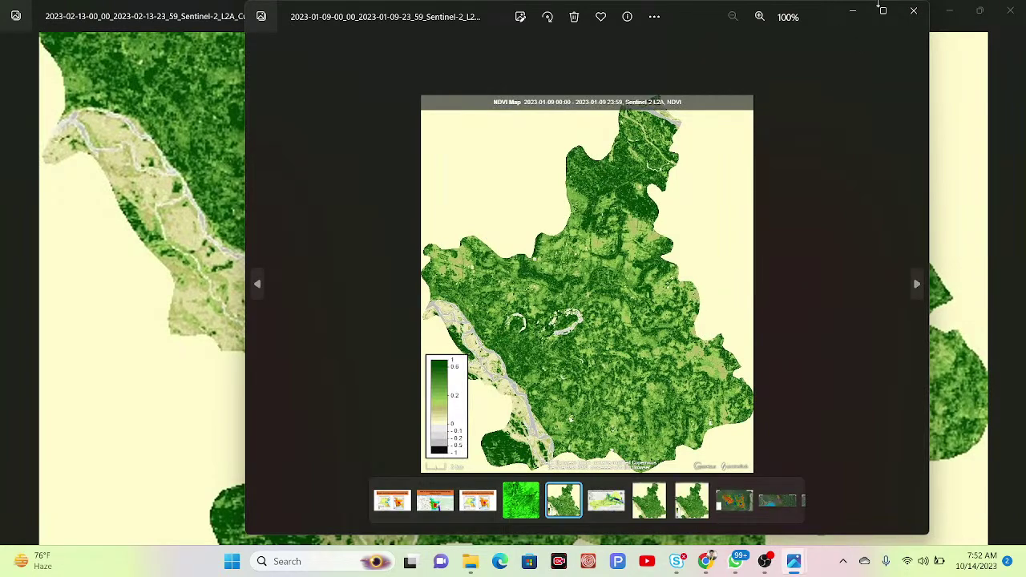
click(882, 14)
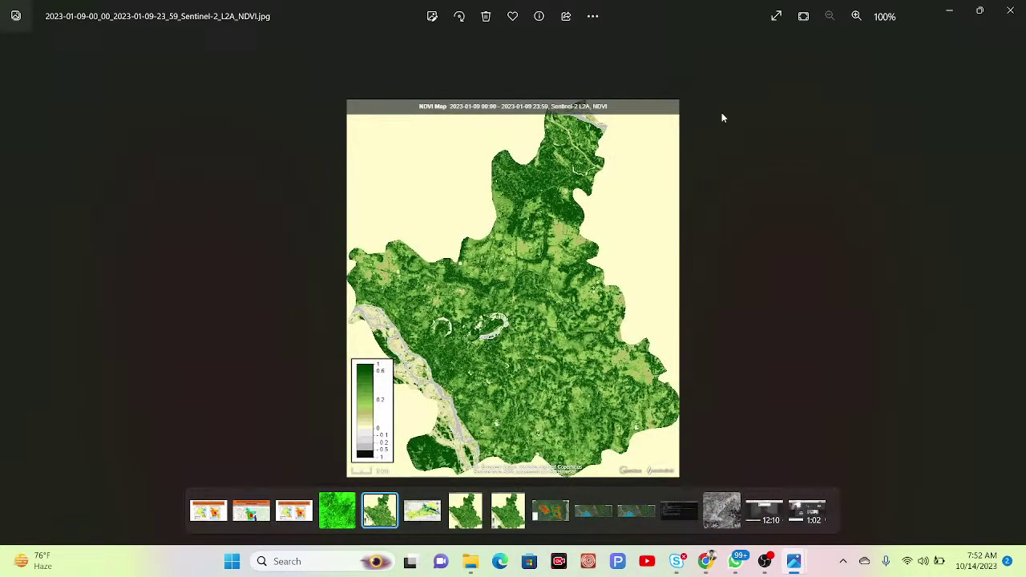
Zoom and pan the photo to check the legend and credits, then return to EO Browser.
scroll(510, 312, up, 3)
drag(328, 392, 494, 210)
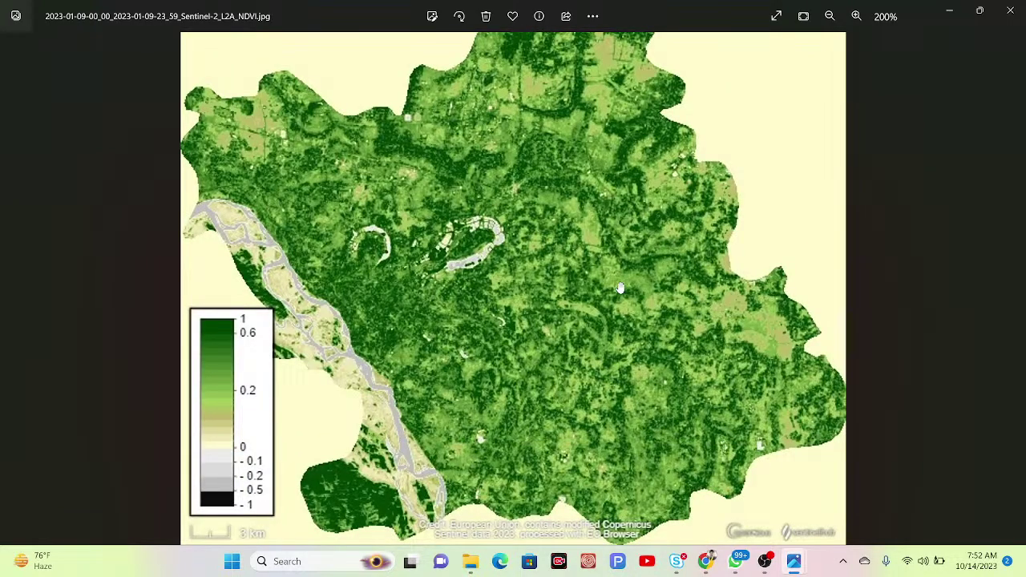
scroll(543, 309, up, 5)
scroll(542, 308, down, 7)
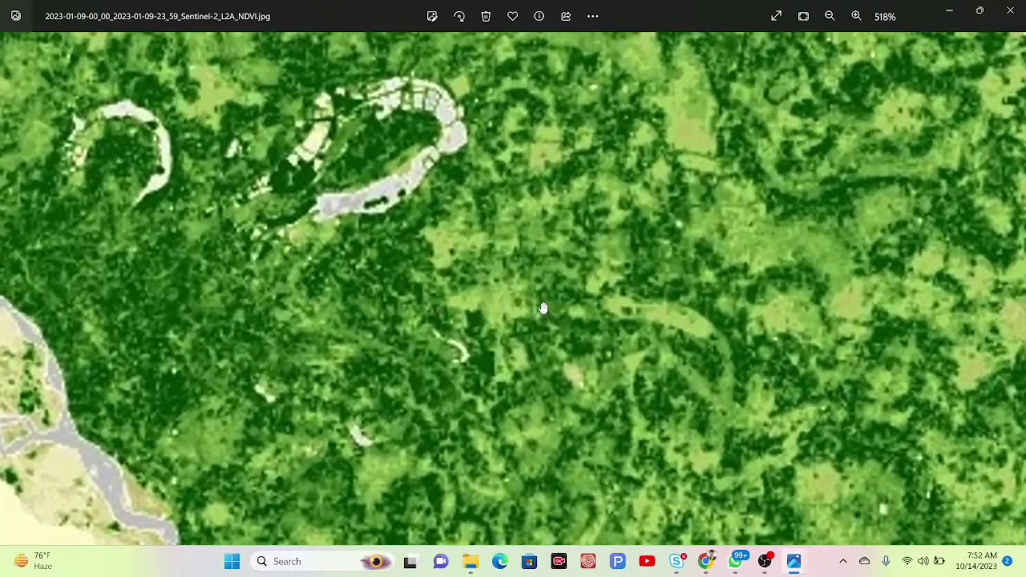
scroll(541, 302, down, 1)
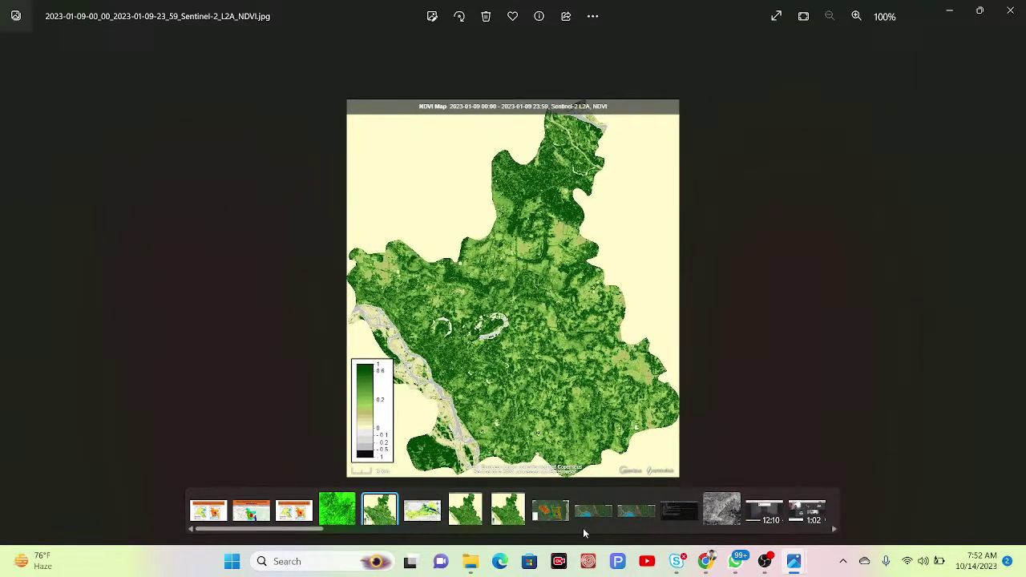
mouse_move(705, 561)
click(703, 507)
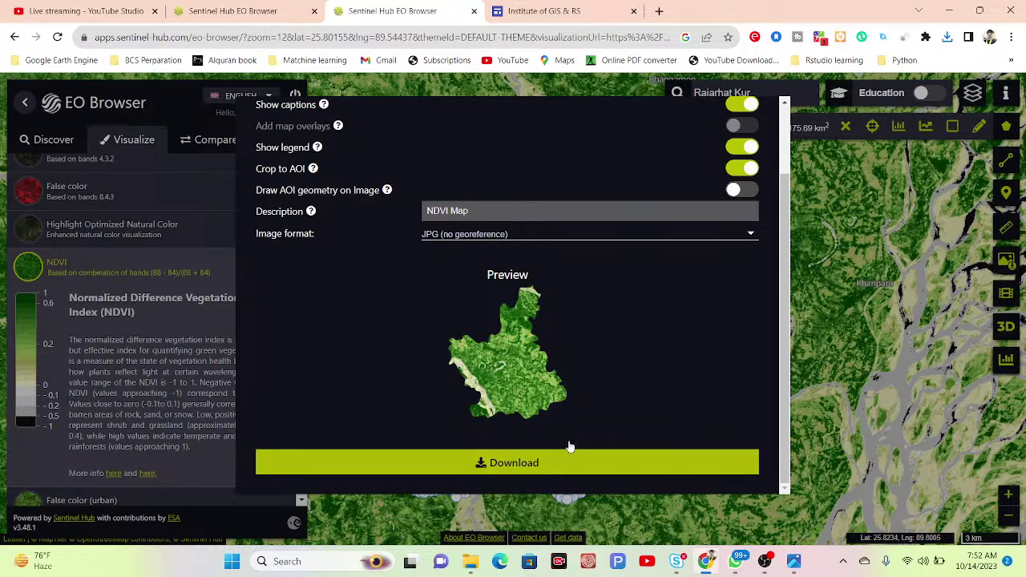
Close the Download image dialog, revealing the NDVI map with the 175.69 km² Rajarhat boundary.
click(784, 103)
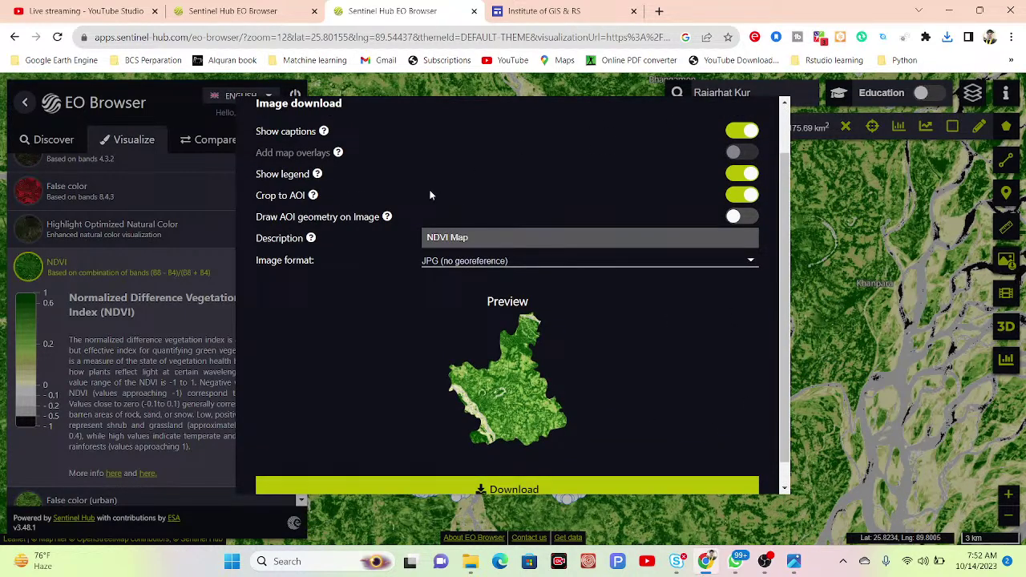
click(852, 258)
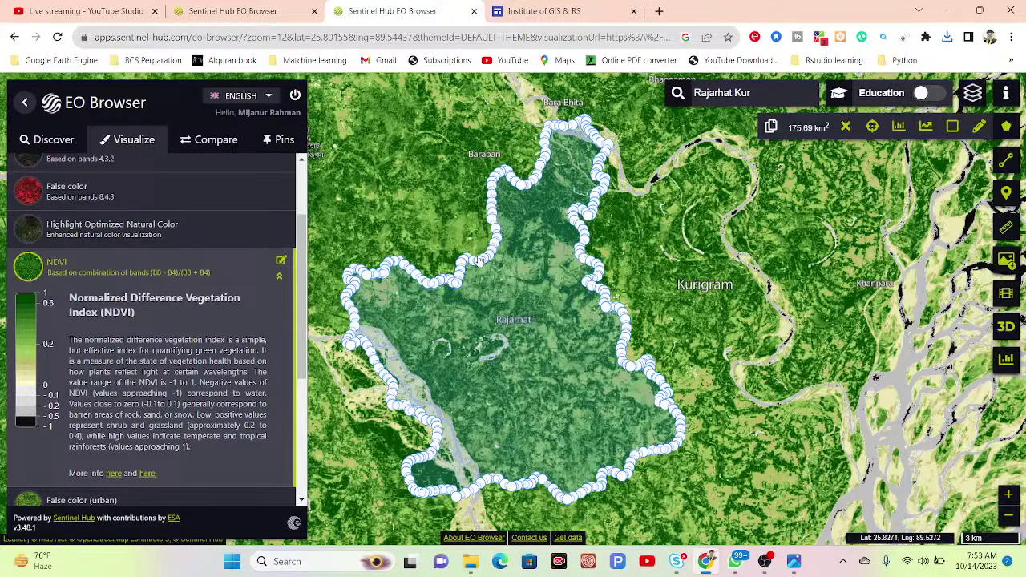
Open Upcoming Classes > Google Earth Engine and scroll to the 10 November 2023 registration details.
click(547, 10)
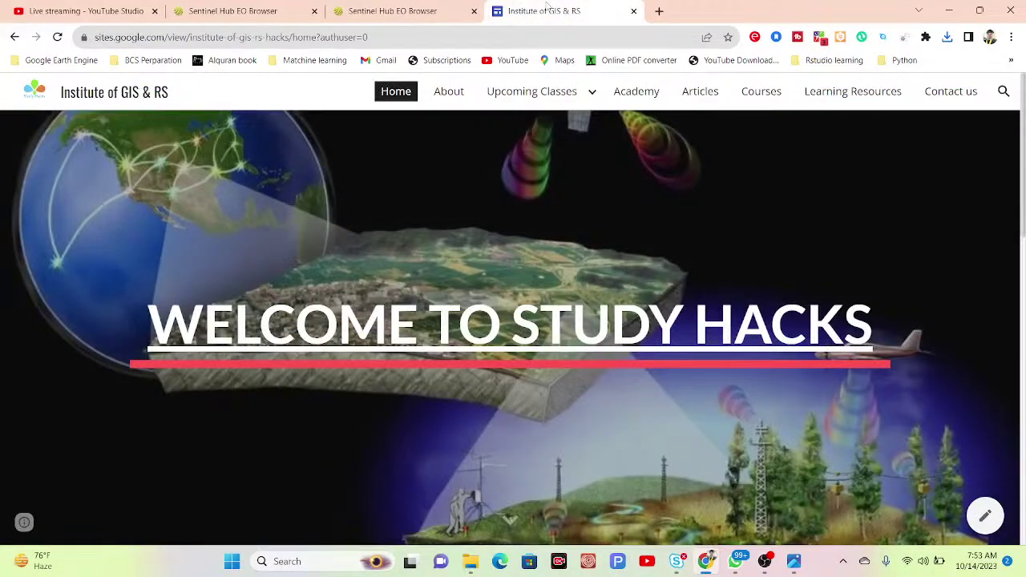
mouse_move(561, 84)
click(552, 136)
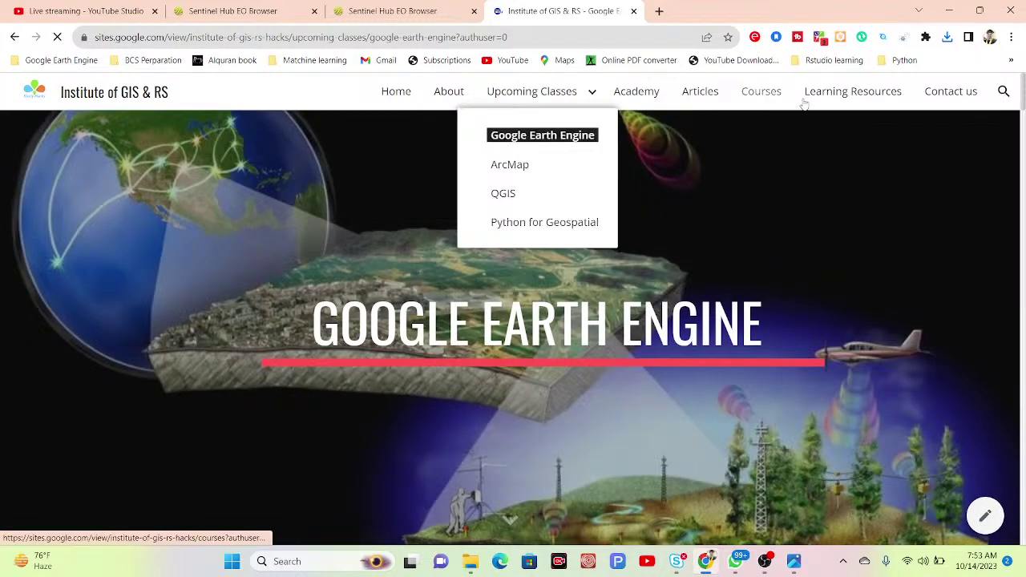
drag(1023, 94, 1022, 133)
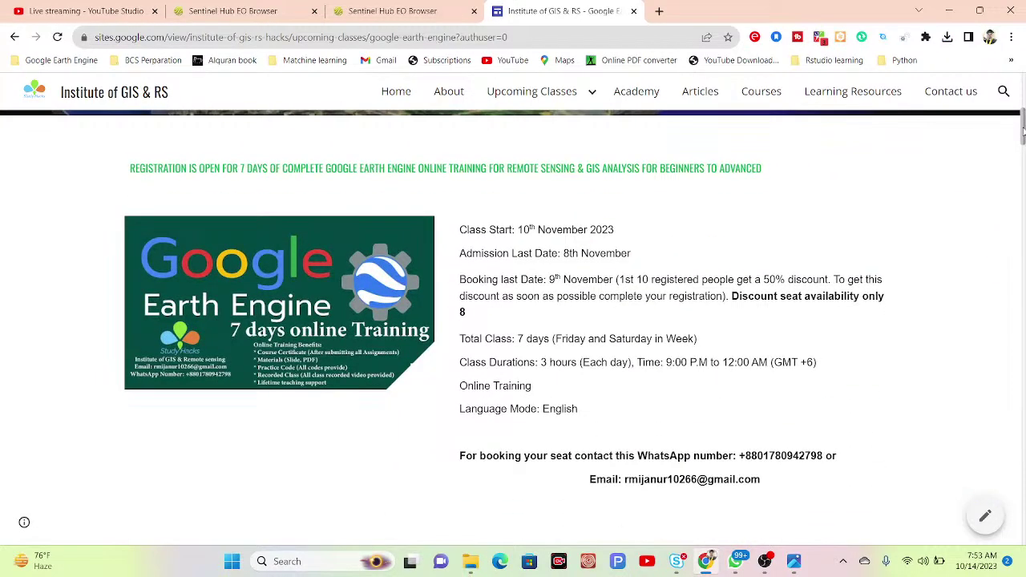